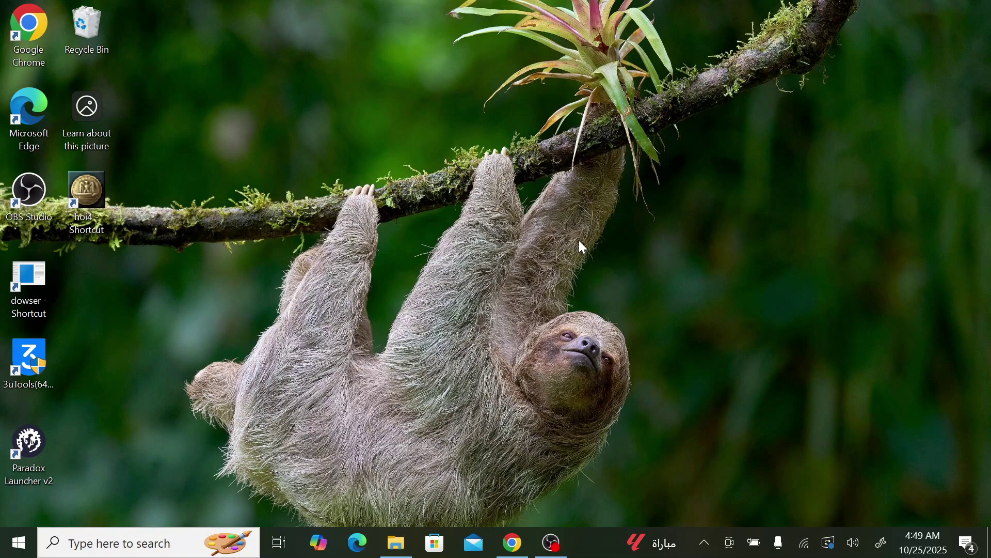
Search Google in Chrome for 'steamunlocked'
left_click(512, 542)
left_click(620, 52)
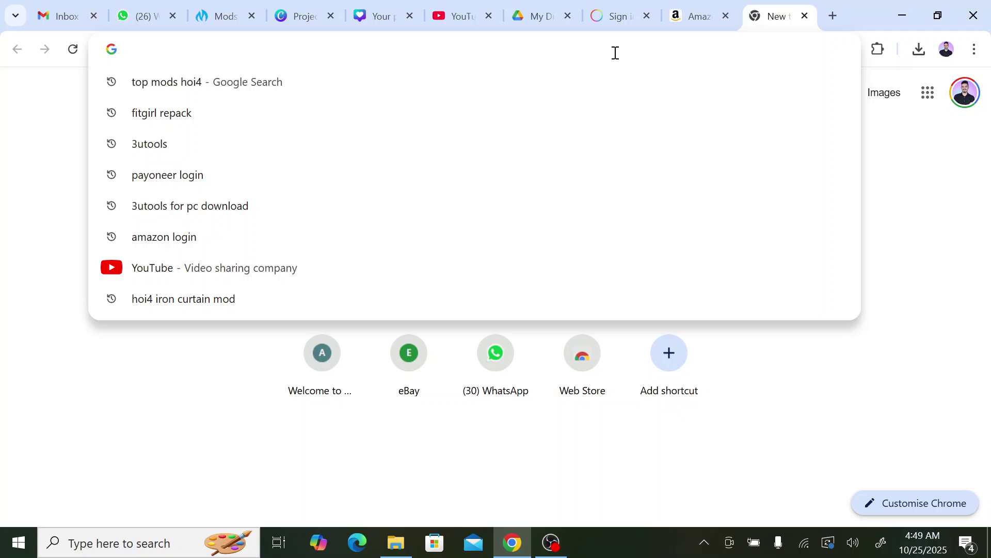
type("s")
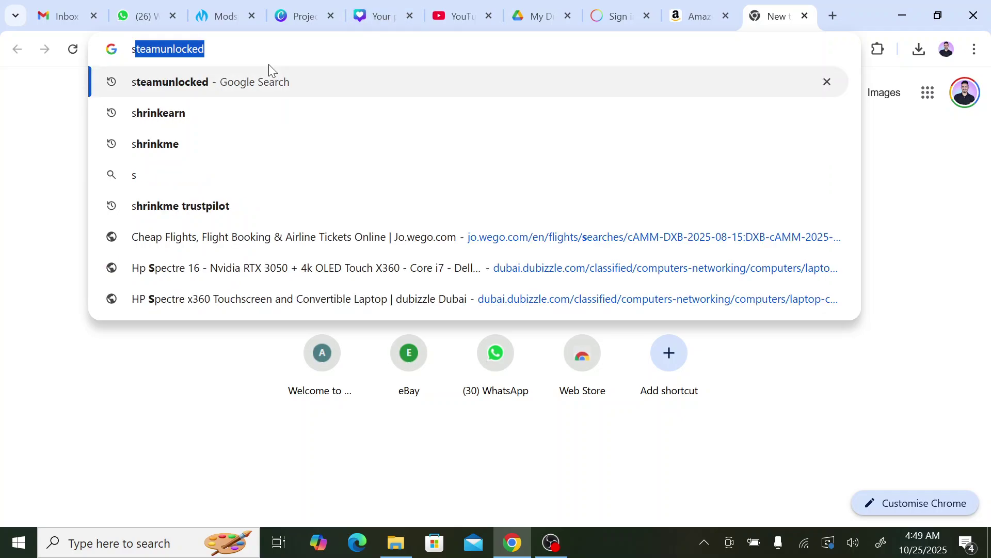
type("tea")
left_click(241, 86)
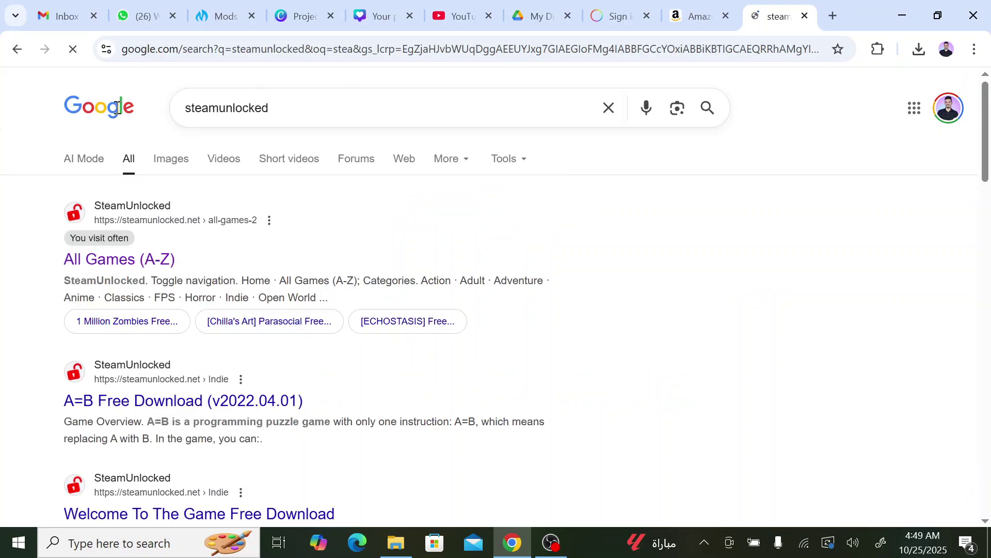
Search SteamUnlocked's All Games list for 'hearts of' and open the Hearts of Iron IV page
left_click(150, 264)
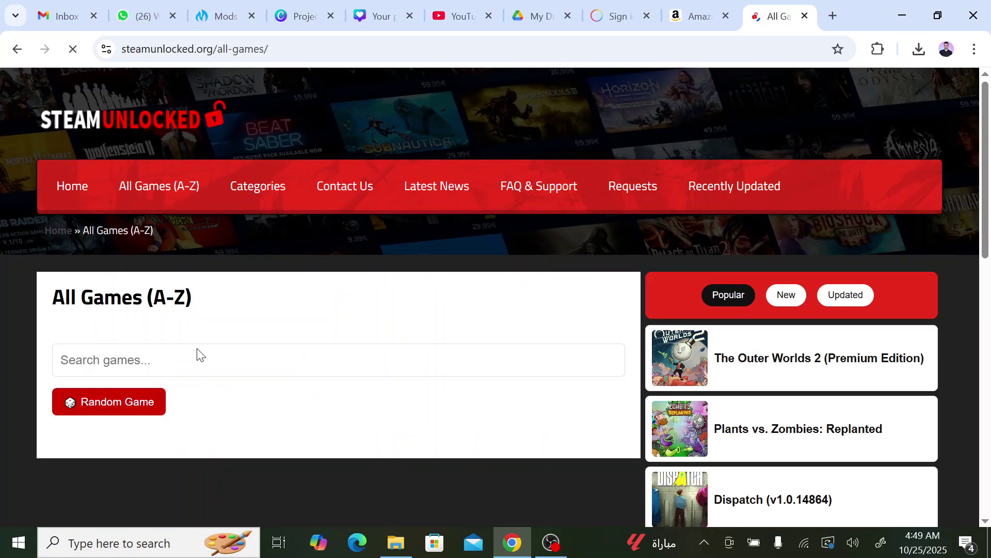
left_click(177, 360)
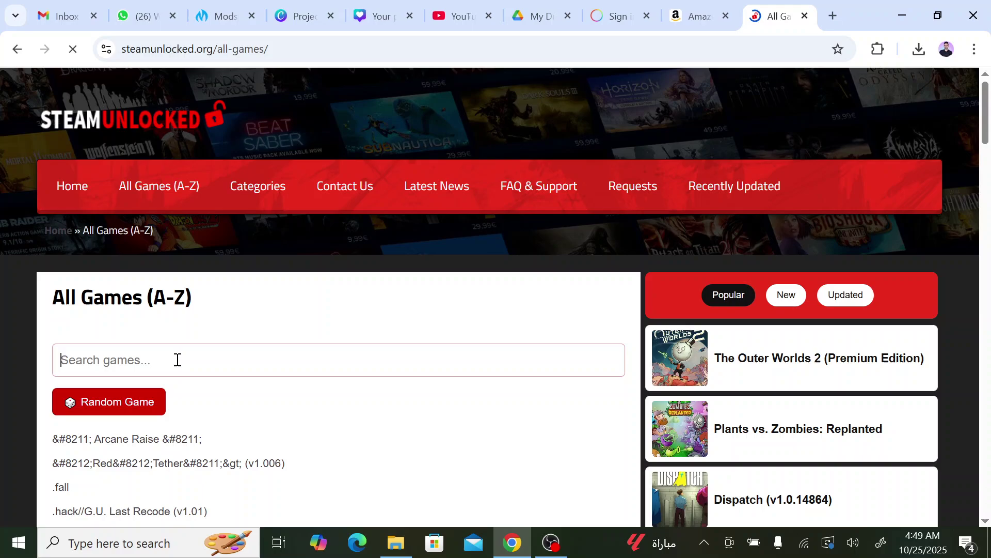
type("ge")
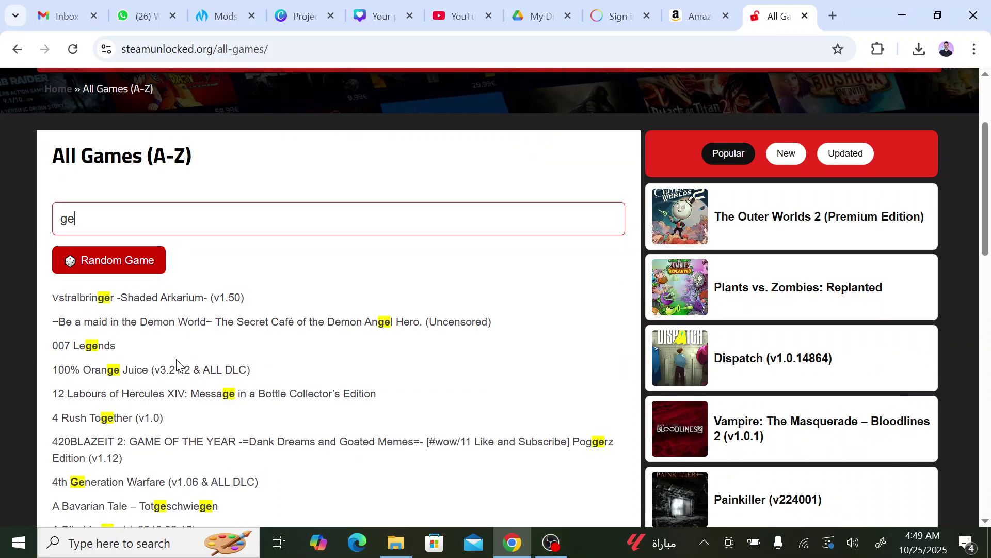
type("arts of")
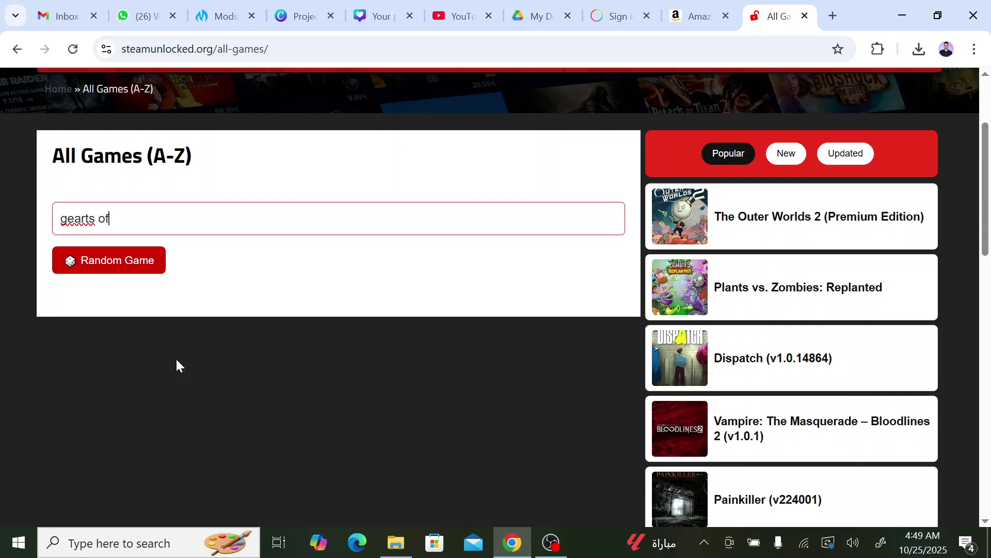
key("Left")
key("Left")
key("Left")
key("Left")
key("Left")
key("Left")
key("Left")
key("Left")
key("BackSpace")
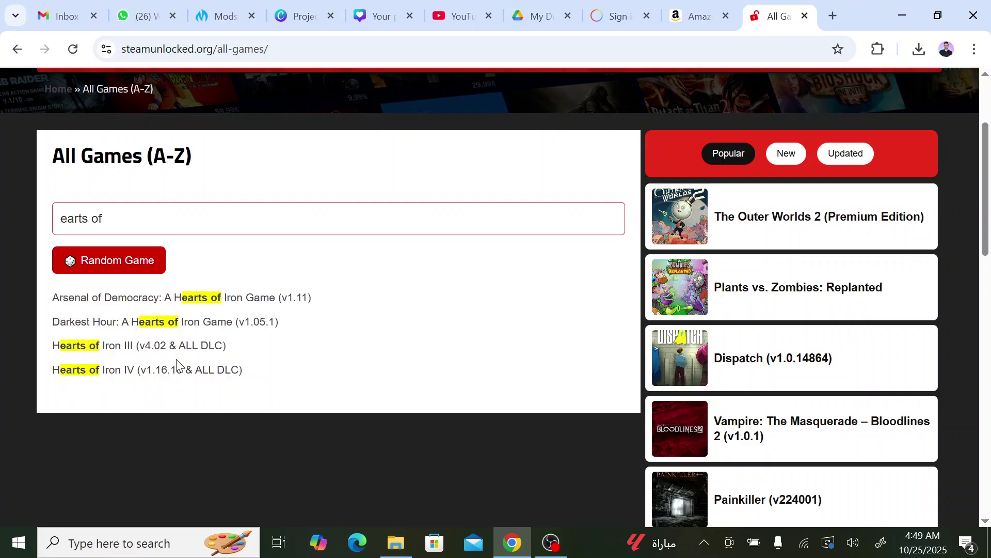
type("h")
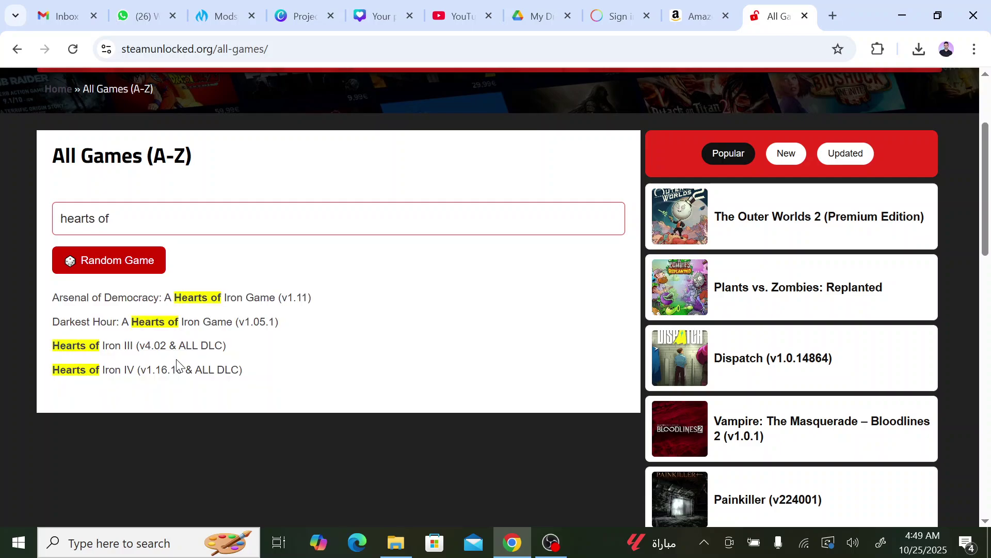
left_click(143, 382)
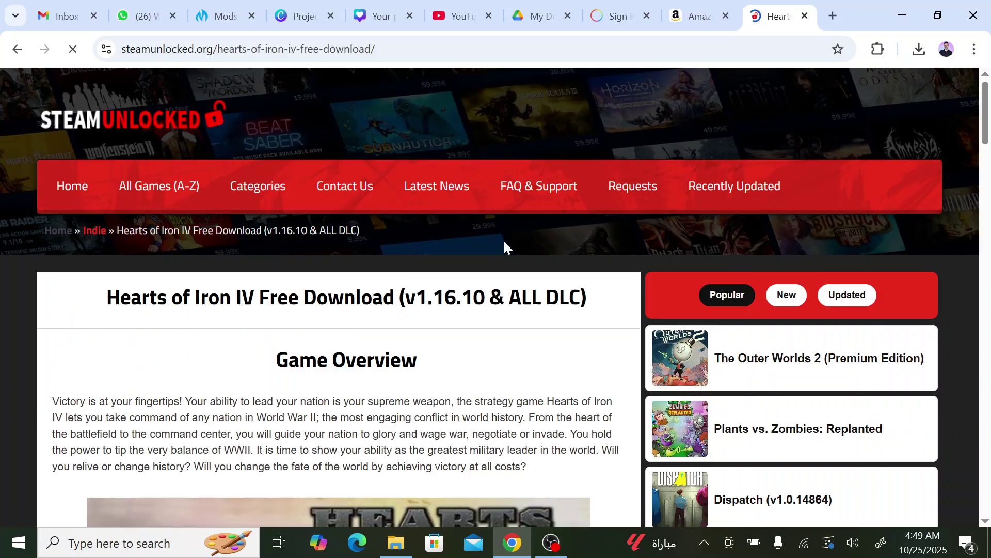
Review the v1.16.10 (5.71 GB) download details, then switch to the Downloads folder
left_click_drag(406, 299, 593, 358)
left_click(516, 302)
left_click(594, 359)
scroll(594, 359, "down", 15)
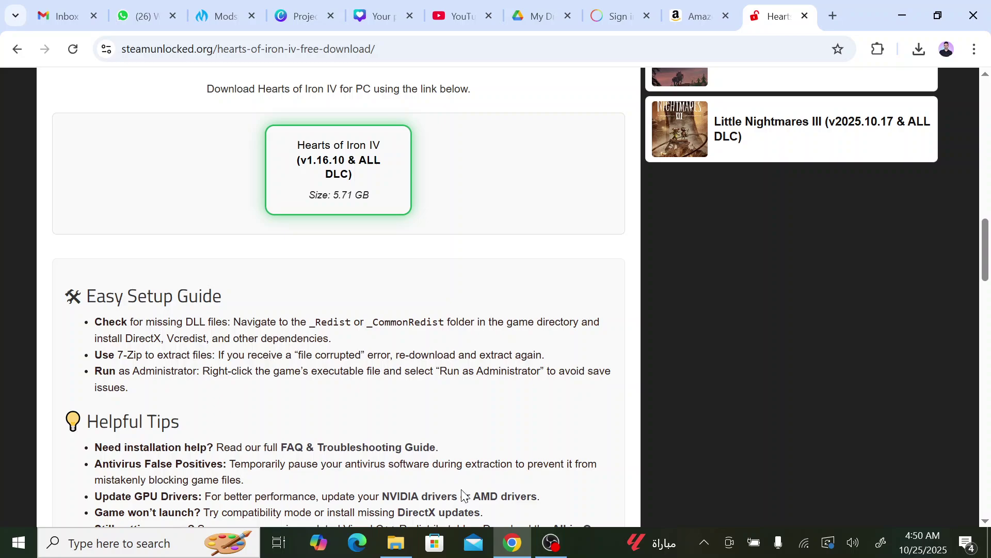
left_click(396, 543)
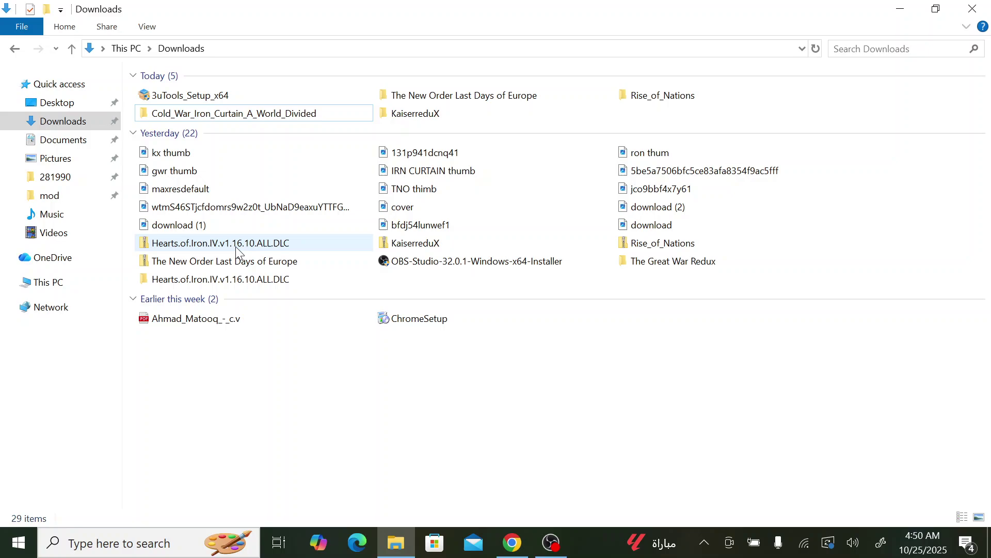
Open the Hearts.of.Iron.IV.v1.16.10.ALL.DLC zip in Downloads, then go back to Chrome
double_click(247, 283)
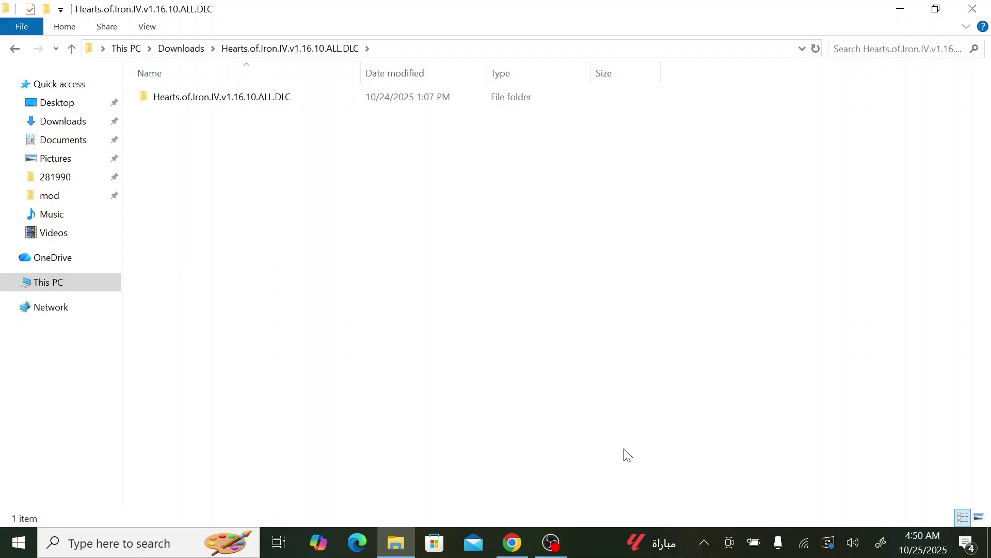
left_click(505, 535)
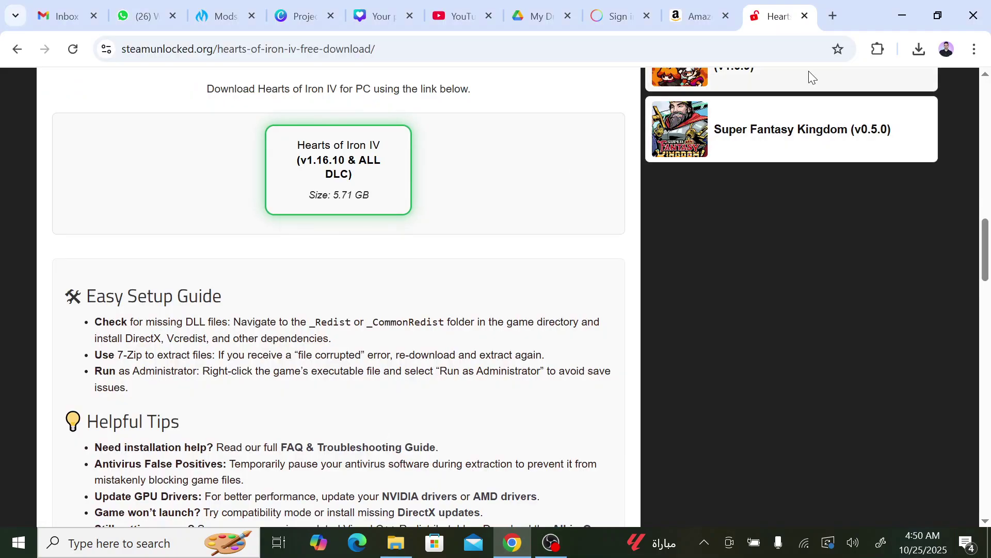
Scroll back to the top of the Hearts of Iron IV page and open a new Chrome tab
scroll(620, 312, "up", 8)
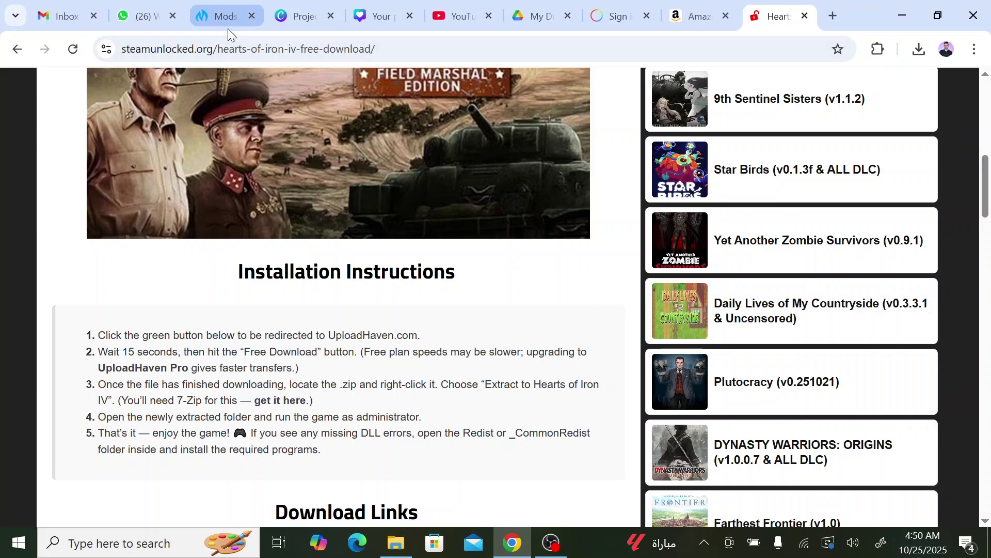
left_click(224, 44)
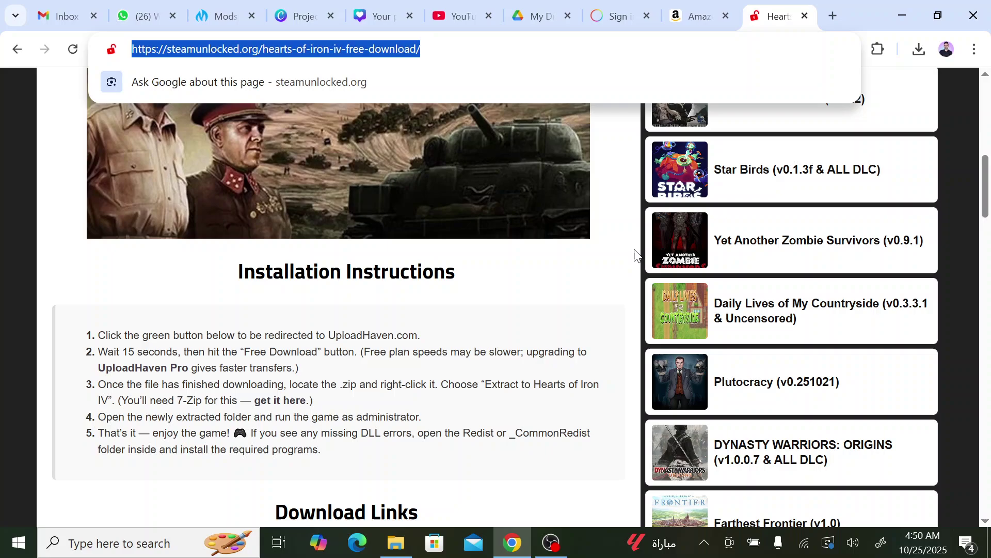
left_click(634, 227)
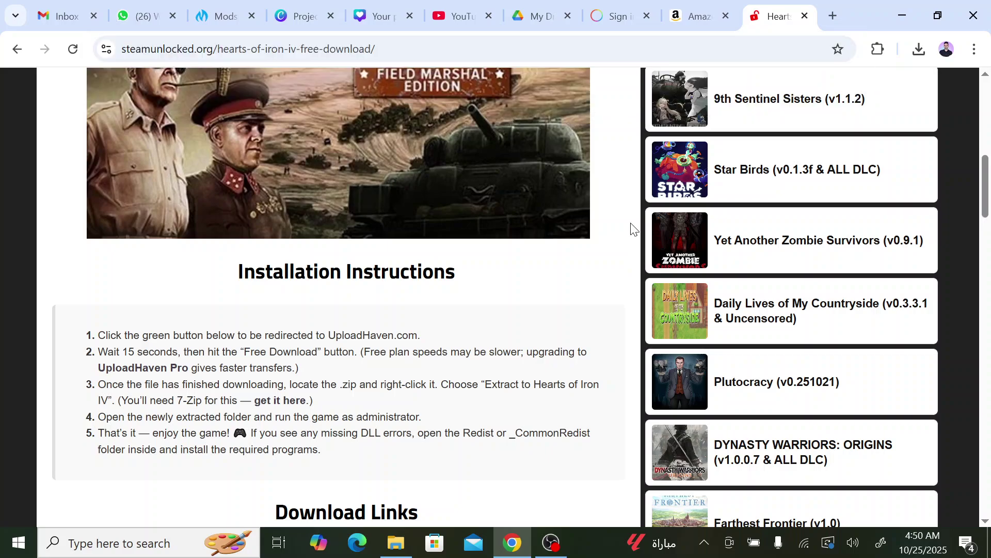
left_click(832, 14)
left_click(504, 52)
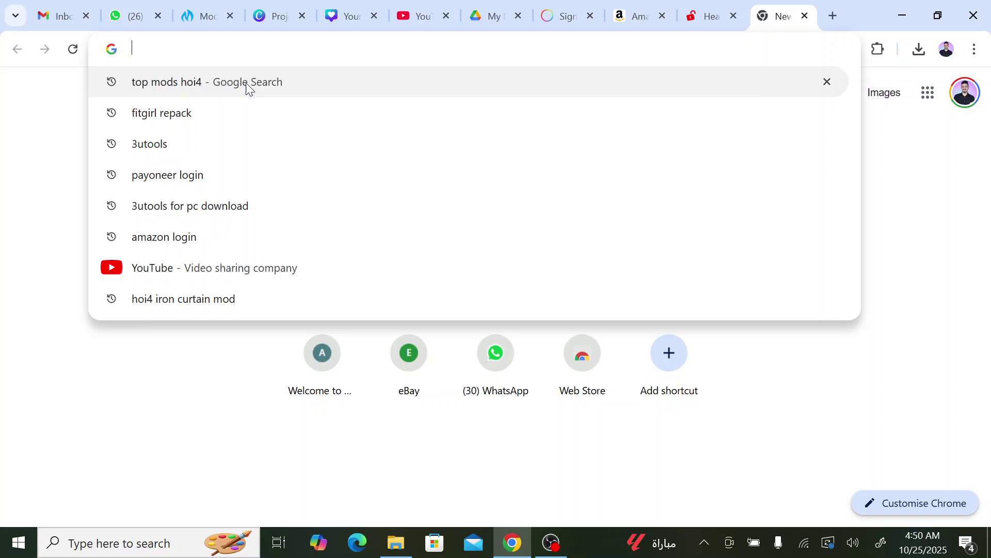
Rerun the 'top mods hoi4' search and search Top-Mods for 'kaiserredux'
left_click(265, 89)
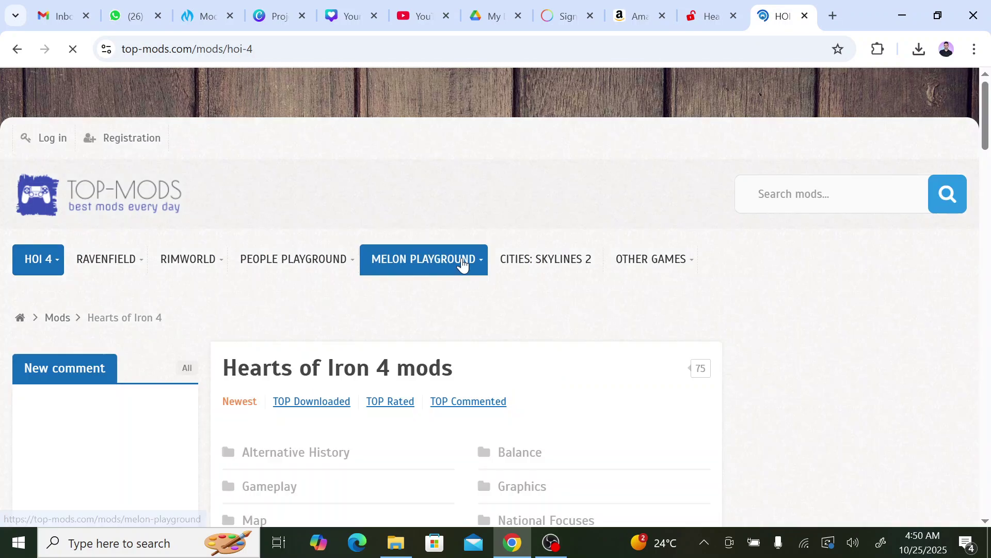
left_click(791, 196)
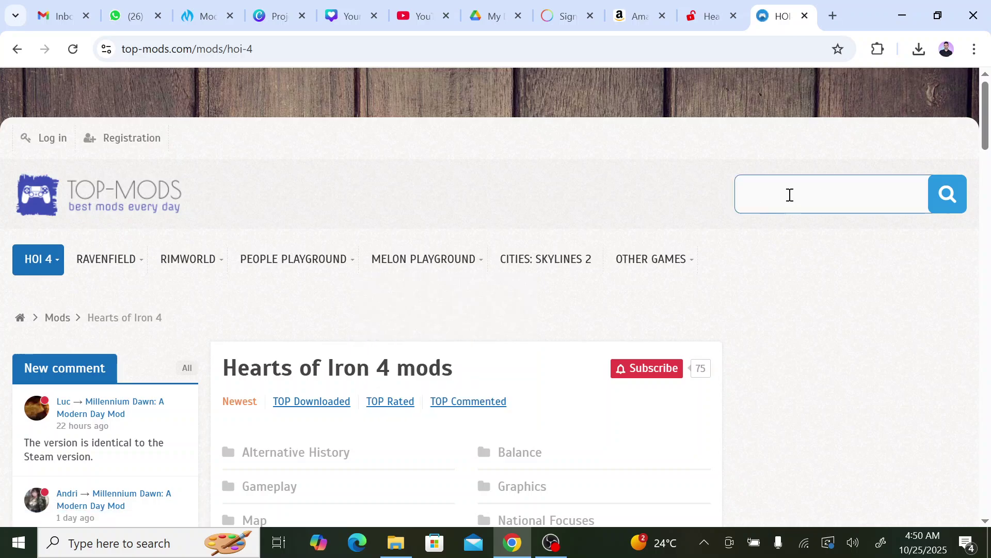
type("ka")
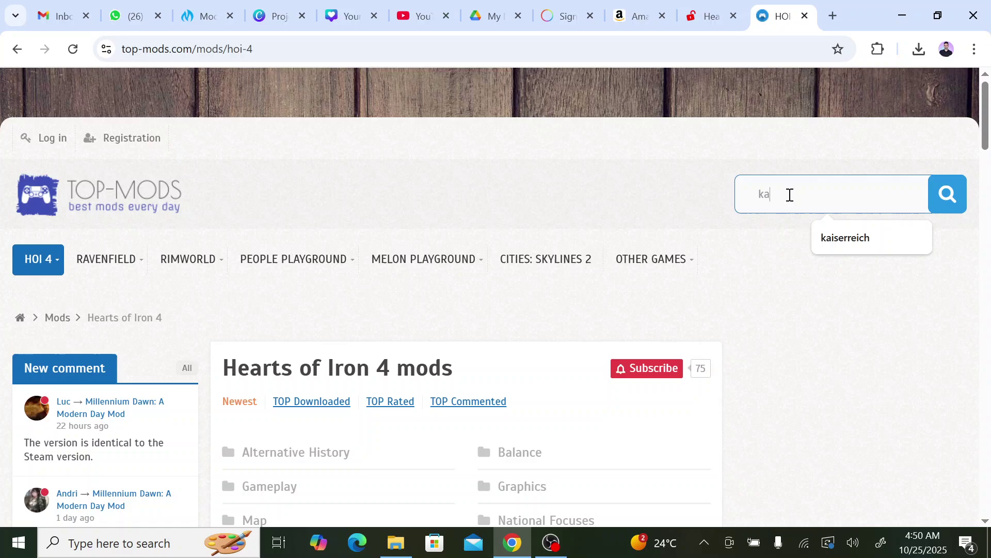
type("iserredux")
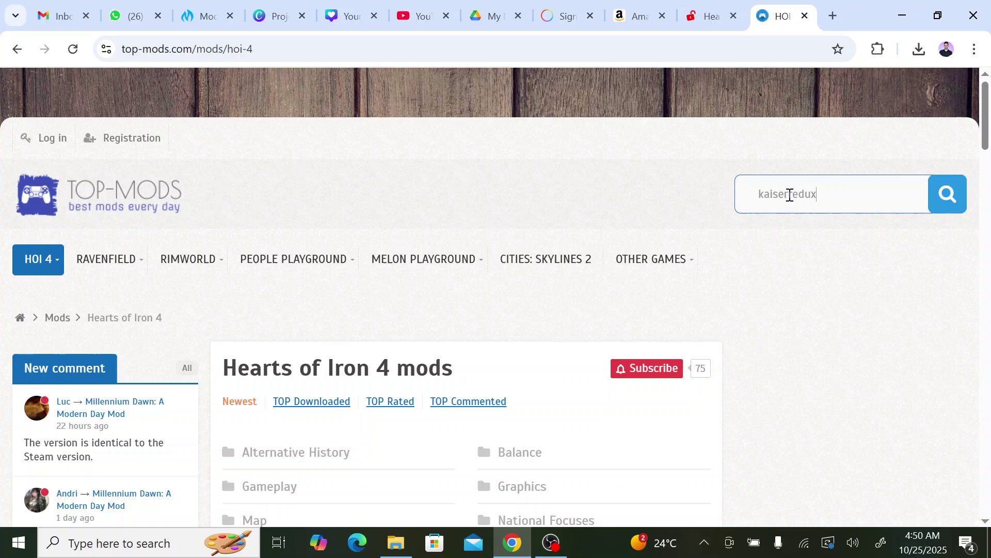
left_click(947, 194)
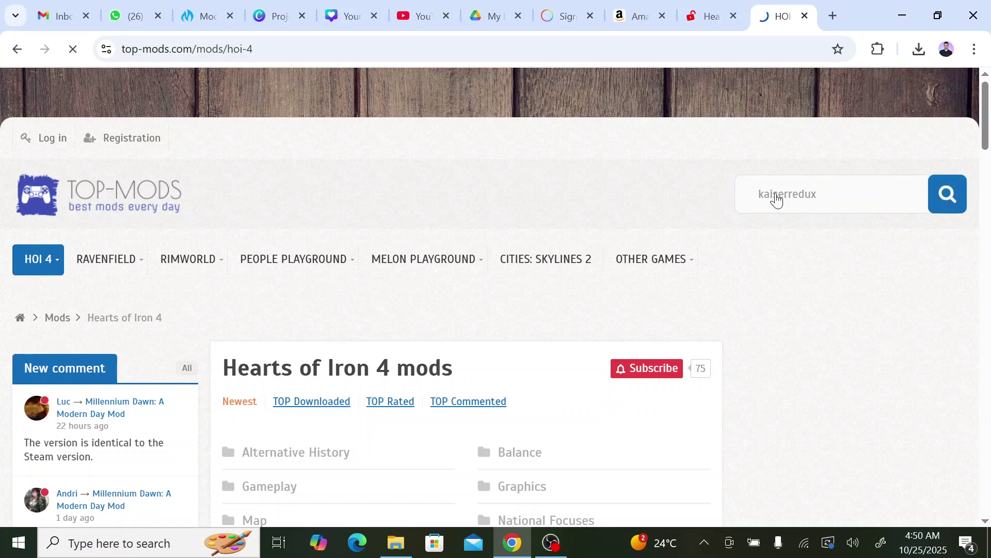
scroll(626, 191, "down", 5)
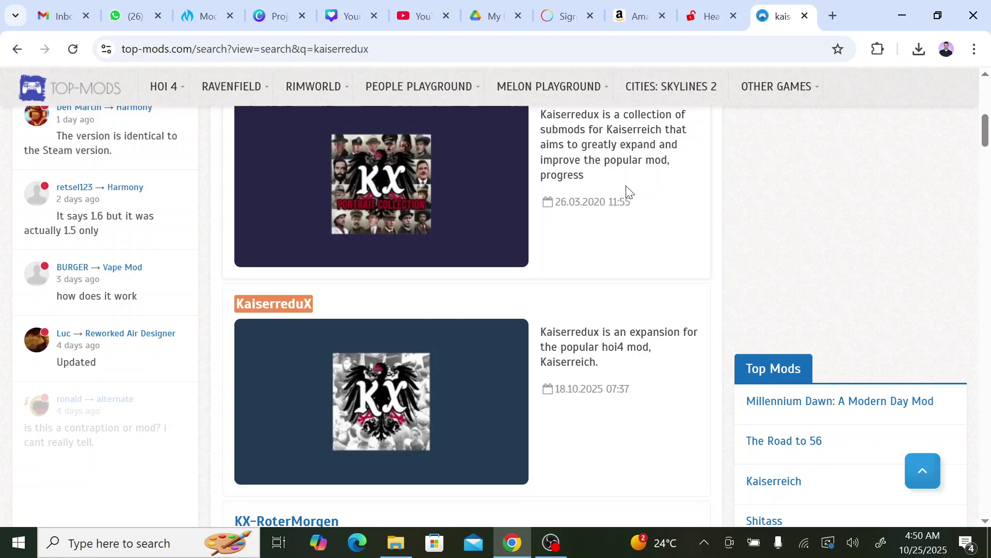
scroll(349, 227, "down", 3)
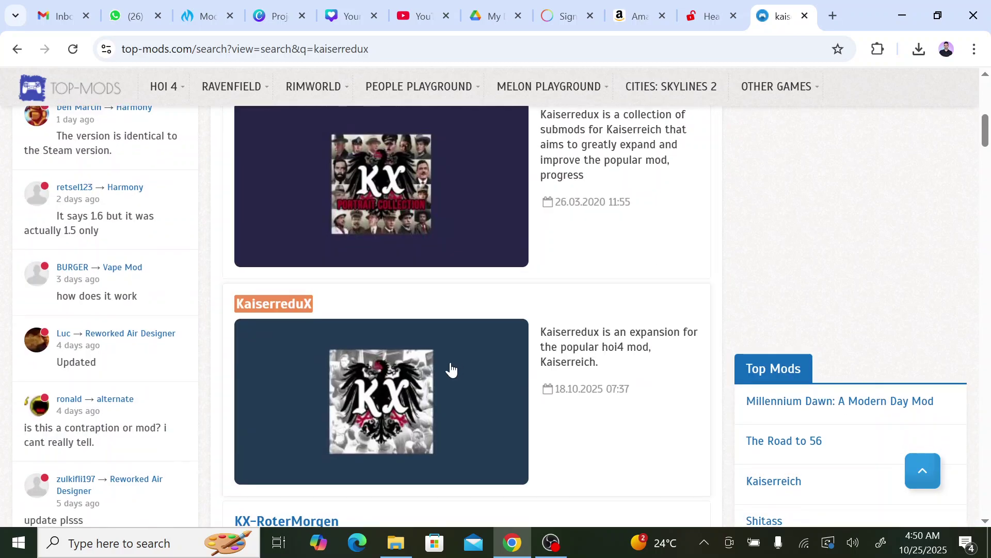
Open the KaiserreduX mod page and scroll down past File info to its download link
left_click(268, 305)
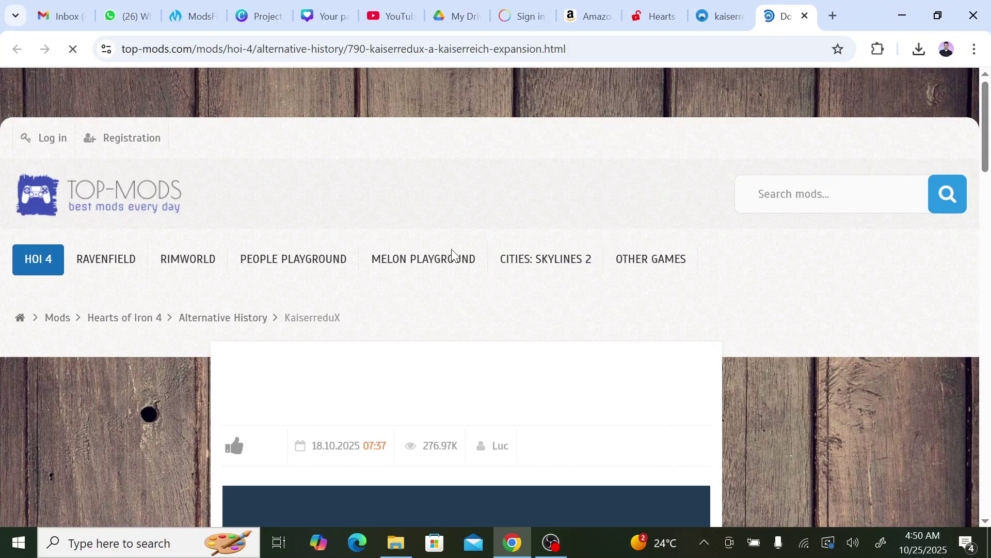
scroll(452, 255, "down", 10)
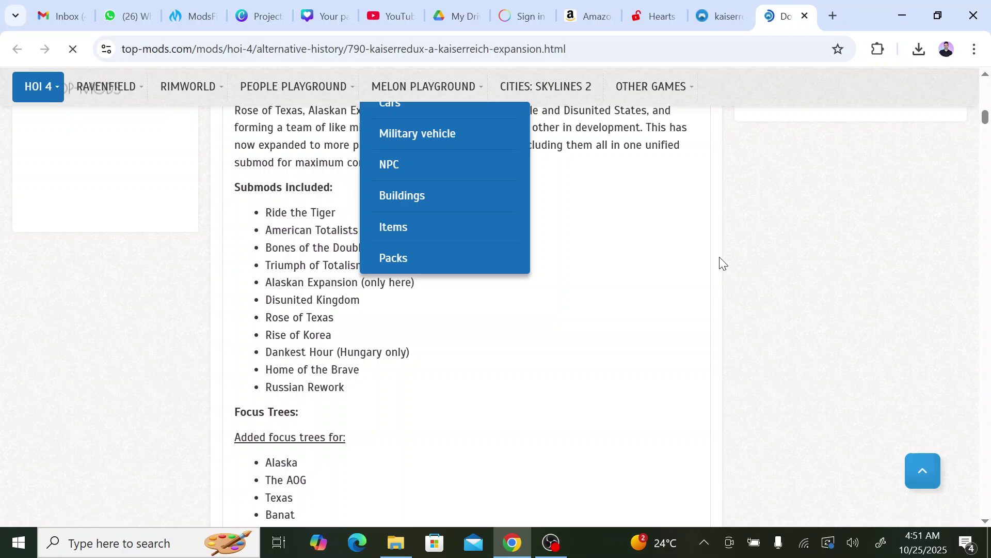
scroll(715, 266, "down", 15)
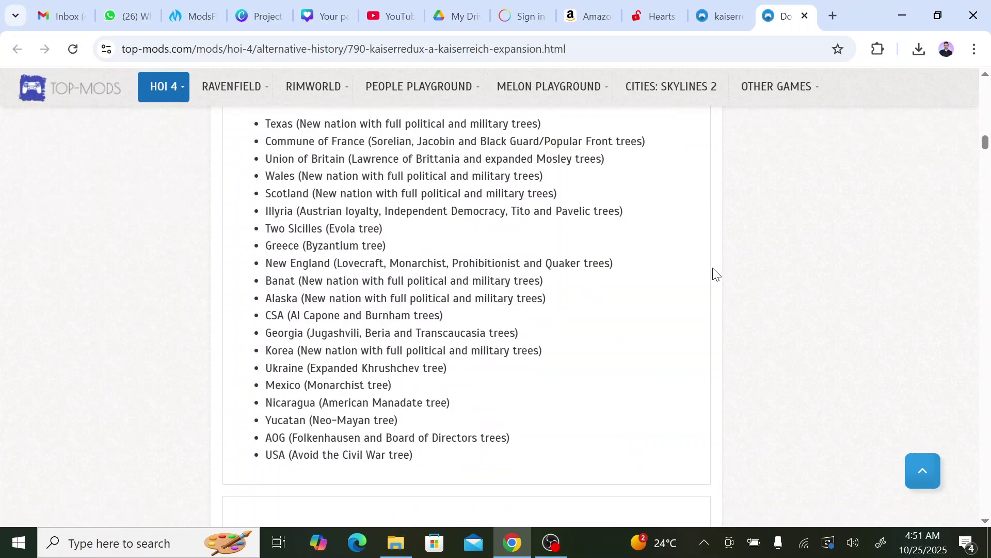
scroll(715, 275, "down", 6)
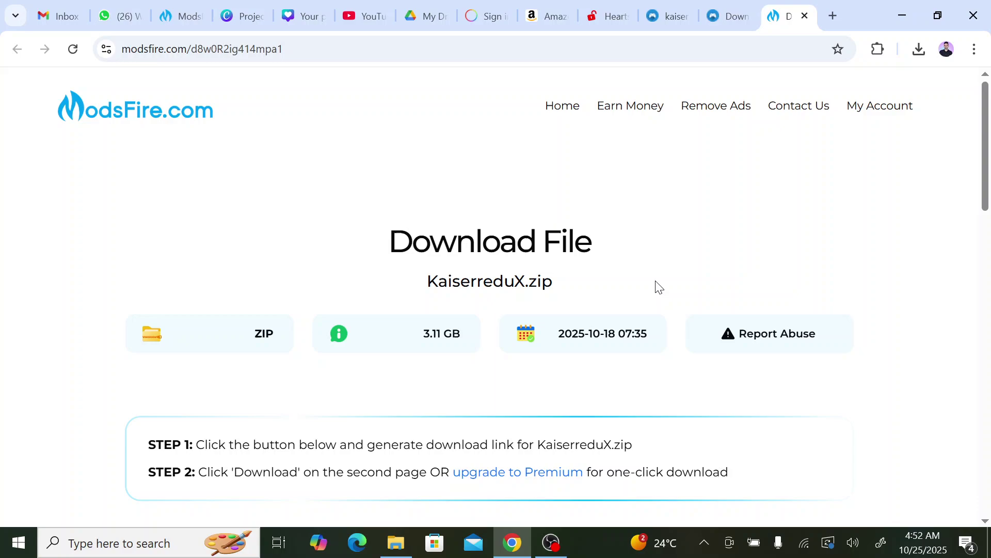
Generate the ModsFire link for KaiserreduX.zip (3.11 GB) and start the download
scroll(659, 287, "down", 5)
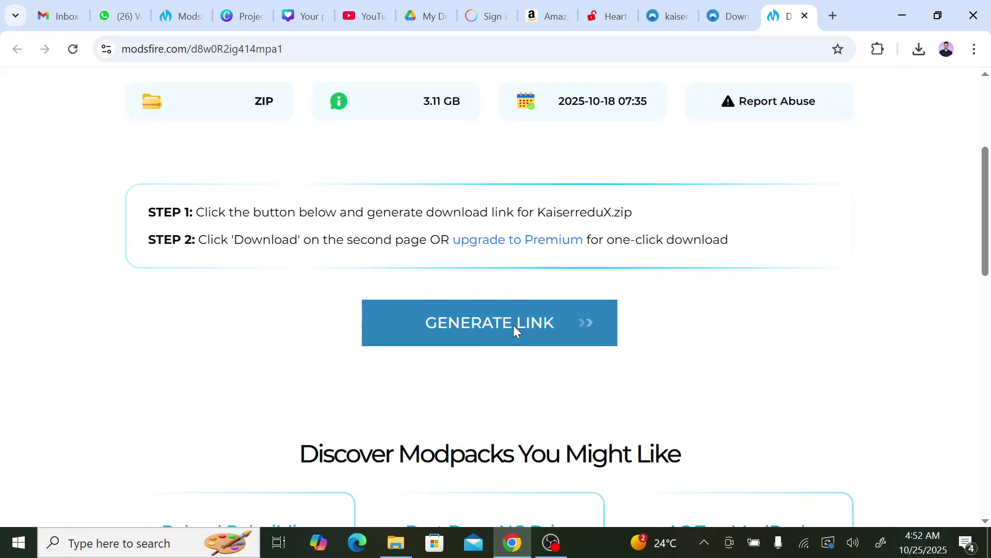
left_click(513, 326)
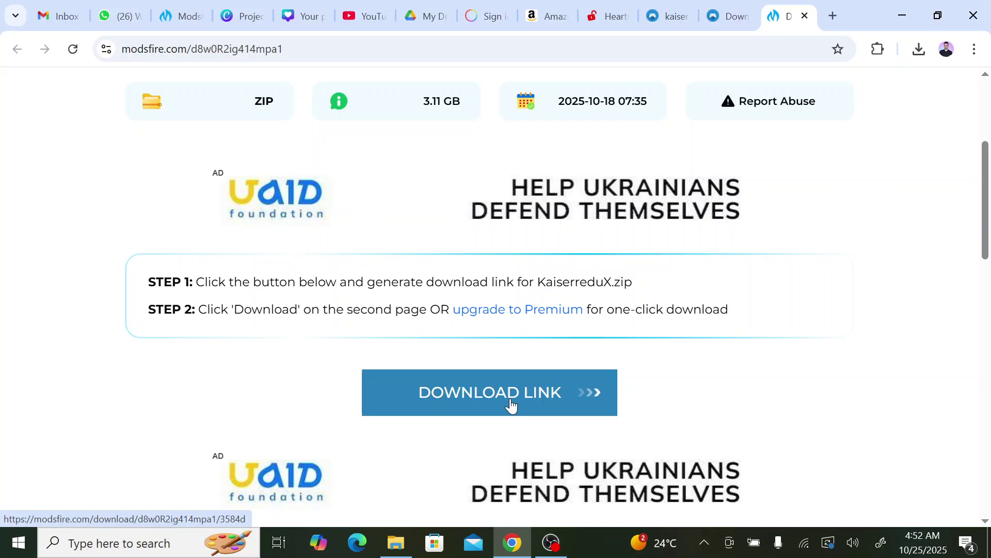
left_click(512, 406)
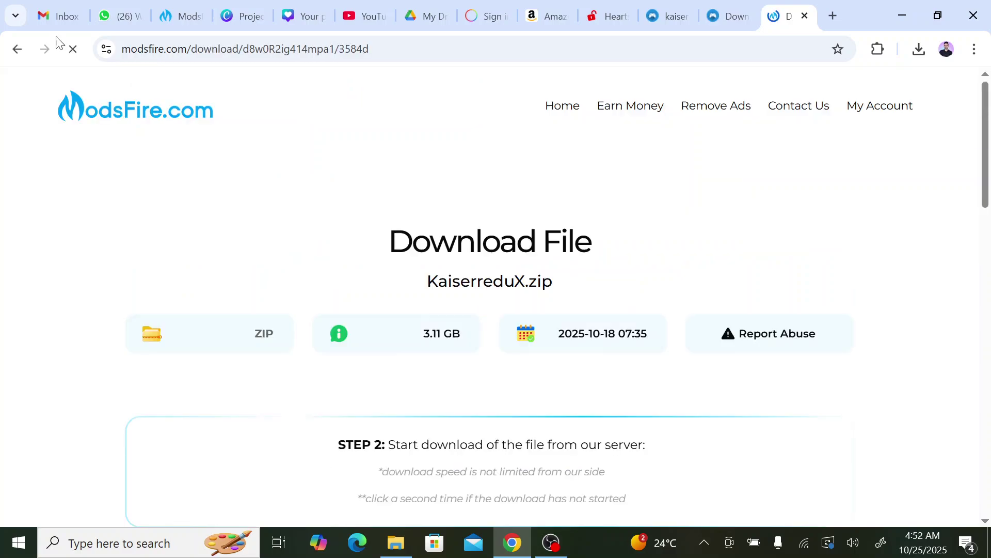
scroll(489, 349, "down", 3)
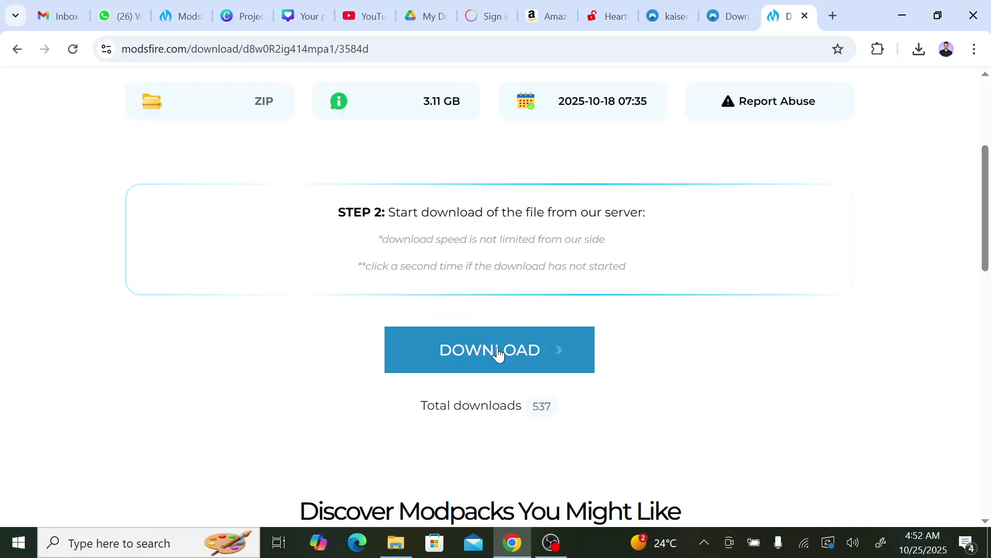
left_click(546, 349)
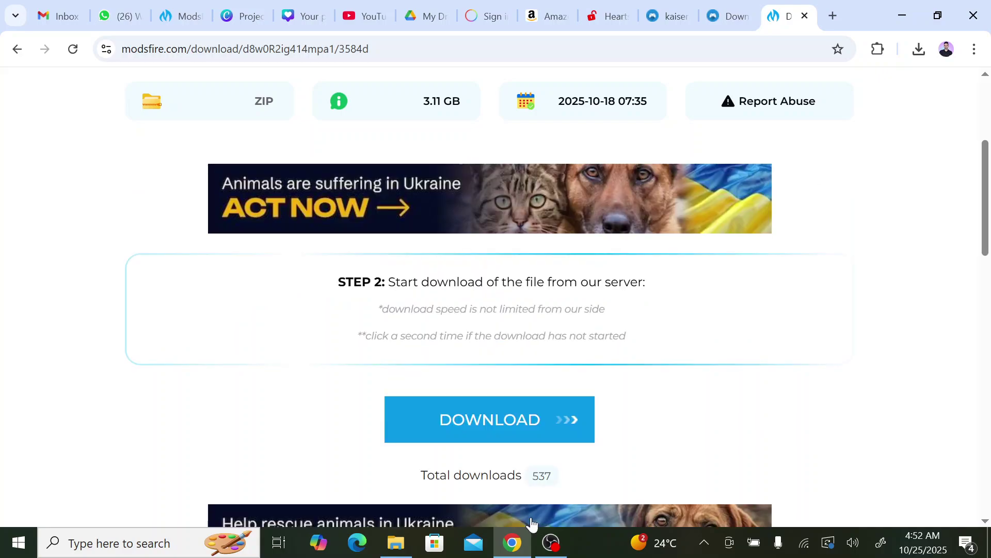
In Downloads, inspect the KaiserreduX zip and select the already extracted KaiserreduX folder
left_click(396, 542)
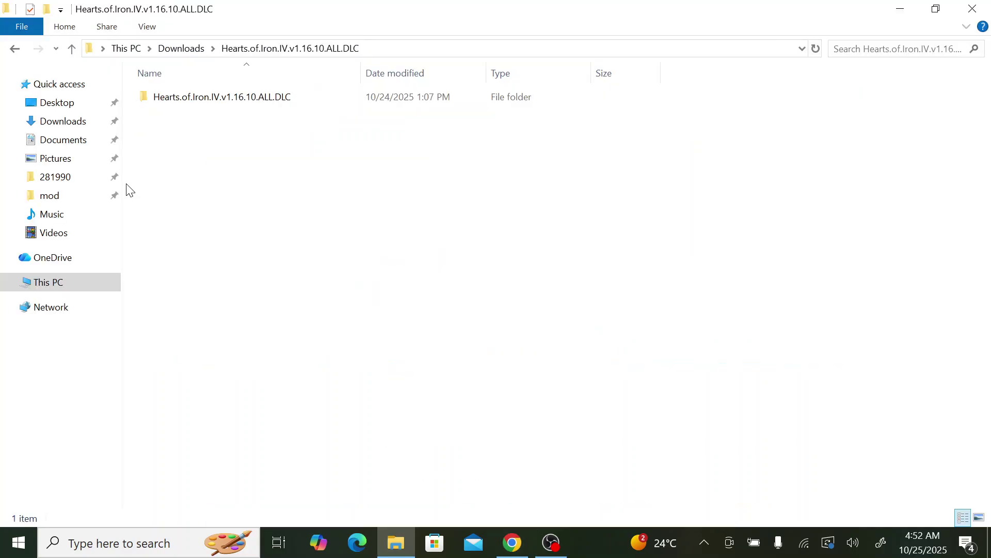
left_click(57, 120)
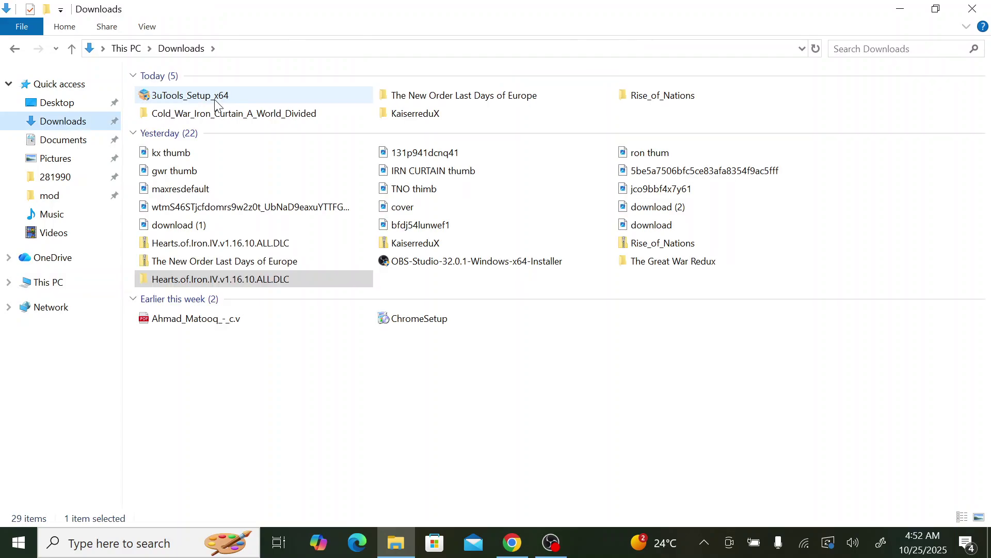
left_click(424, 246)
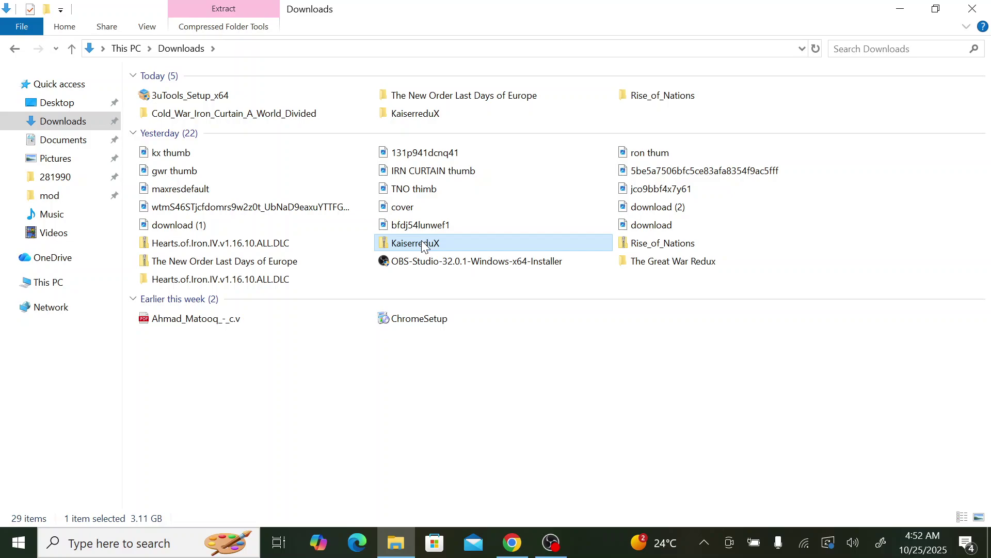
right_click(423, 246)
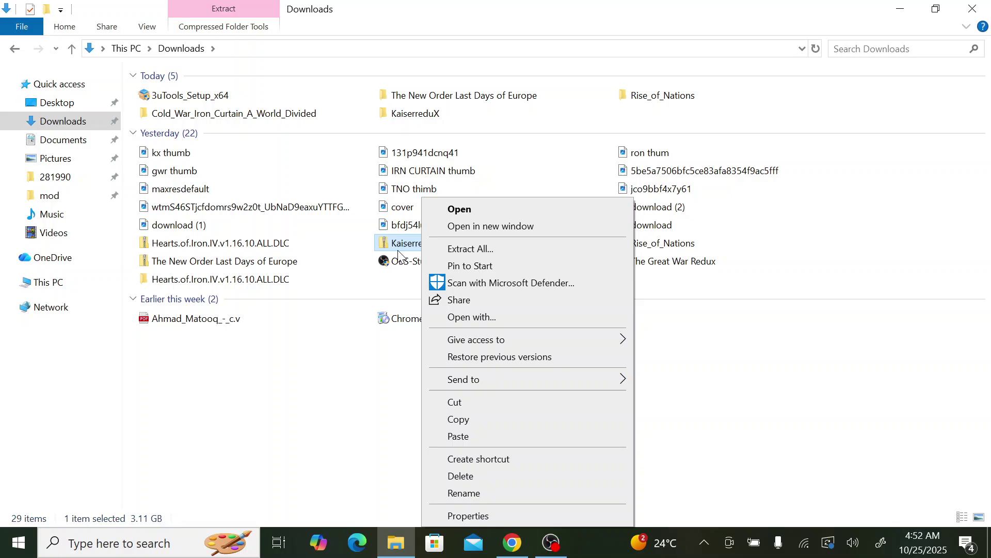
left_click(310, 361)
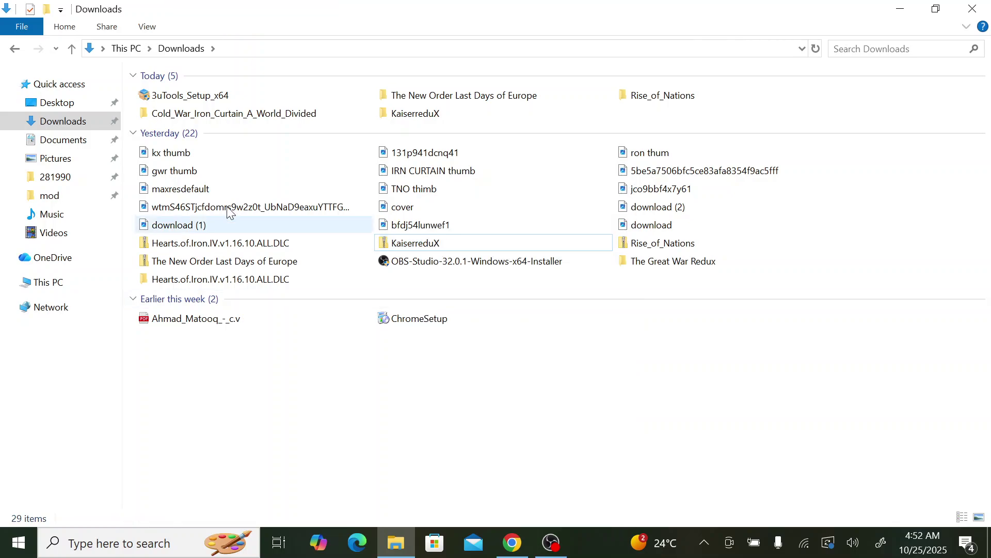
left_click(434, 118)
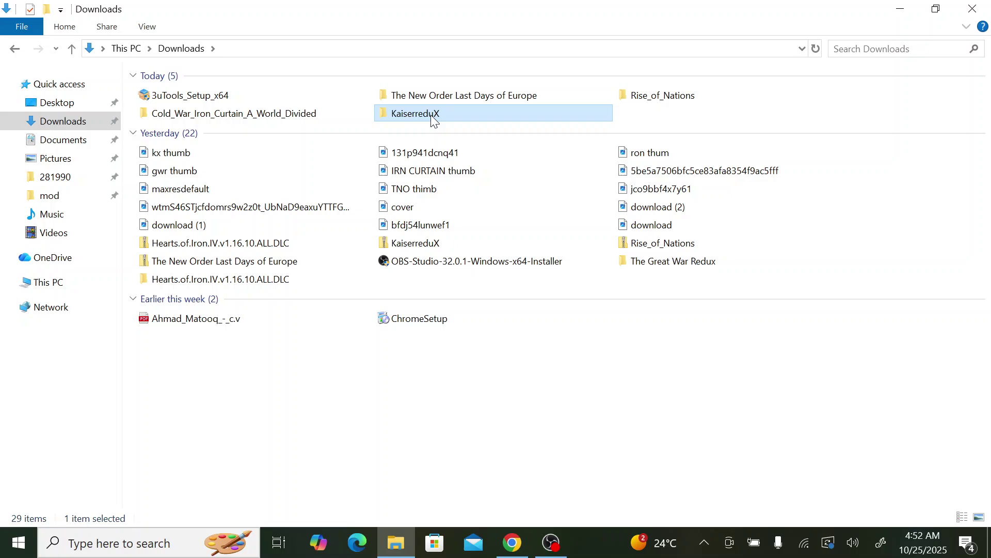
Open the KaiserreduX folder, select its subfolder and video file, and go to Documents
double_click(502, 118)
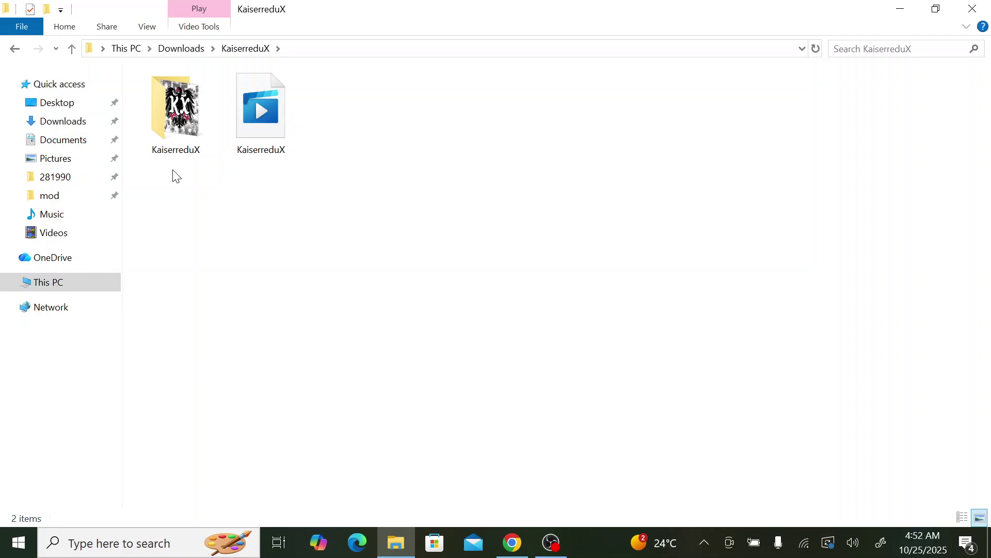
left_click_drag(172, 172, 277, 166)
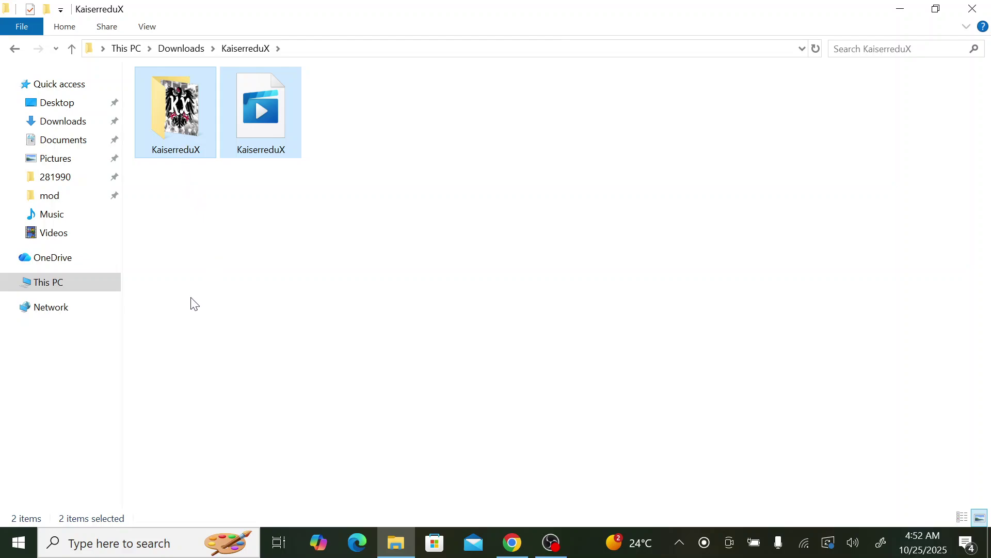
left_click(84, 140)
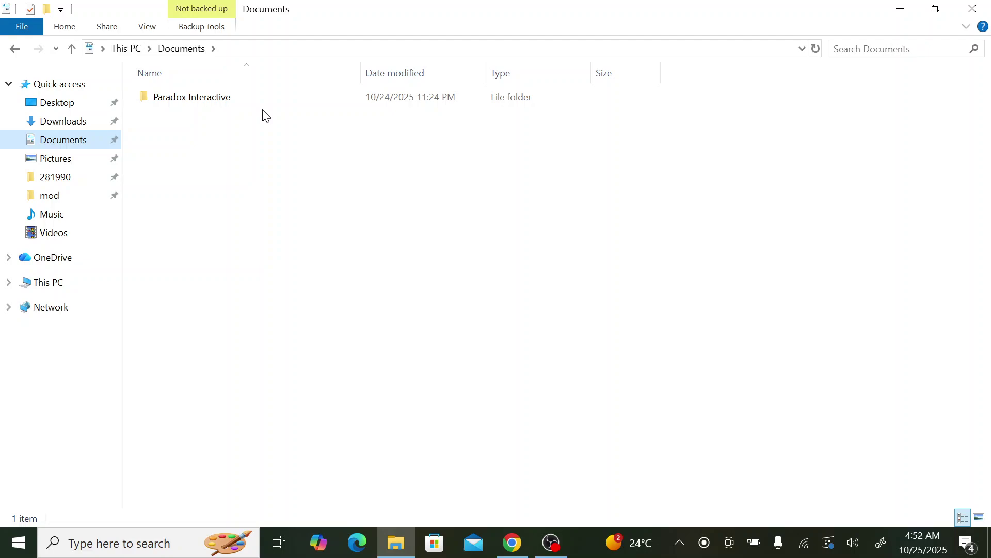
Open Paradox Interactive, then the Hearts of Iron IV folder, in Documents
double_click(225, 100)
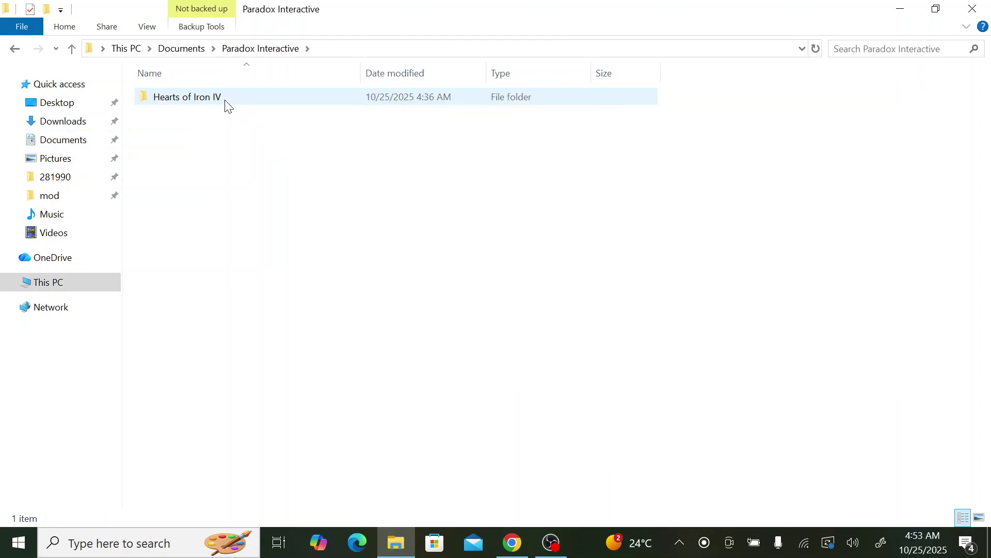
double_click(226, 100)
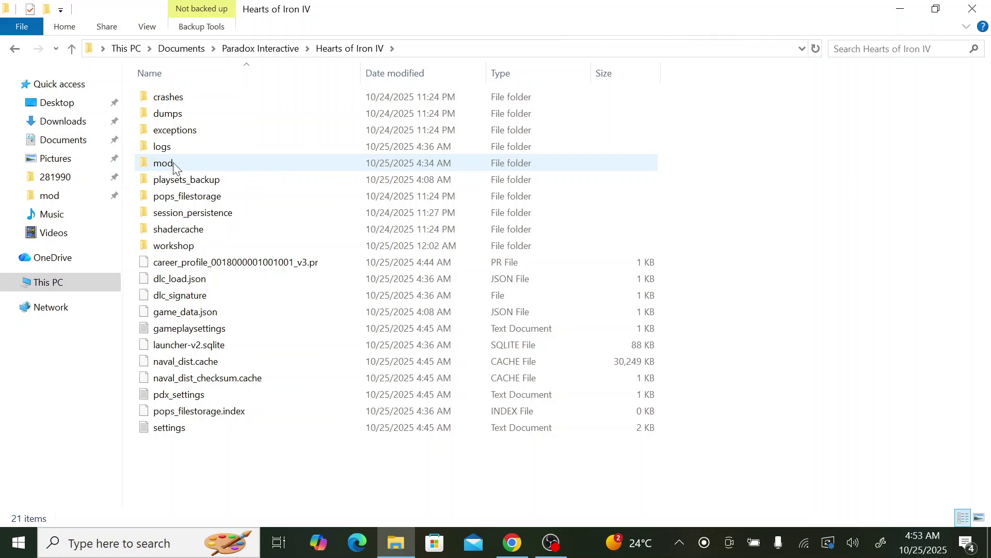
left_click(176, 250)
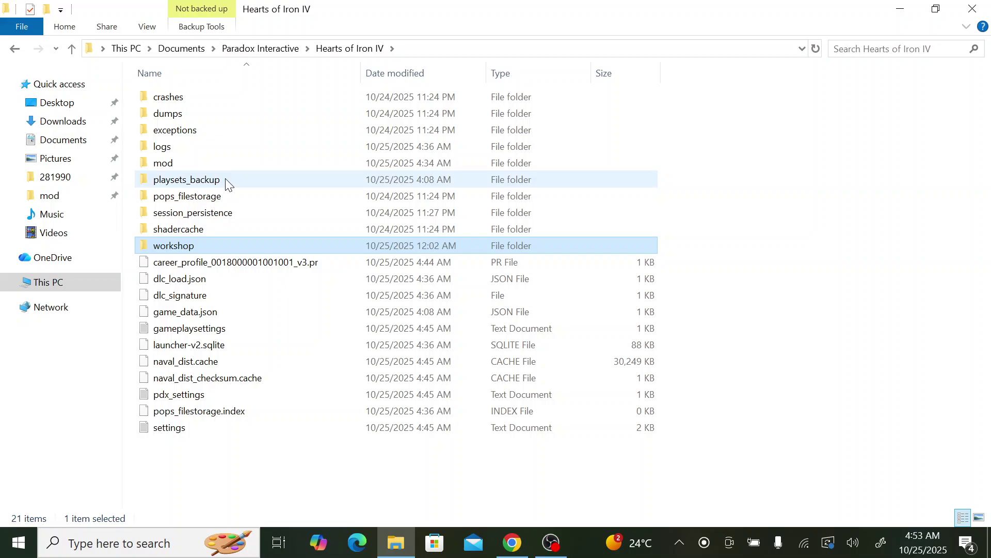
mouse_move(196, 168)
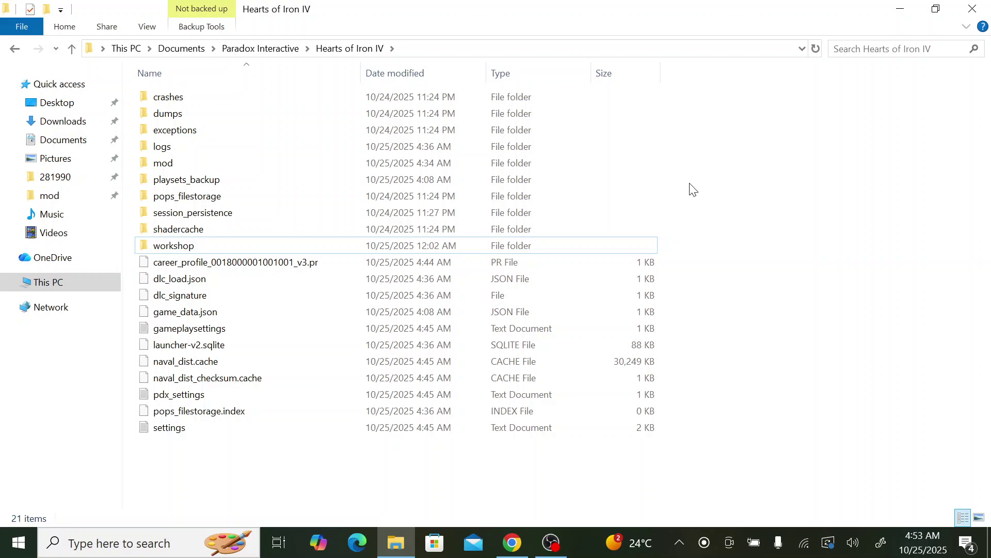
right_click(693, 190)
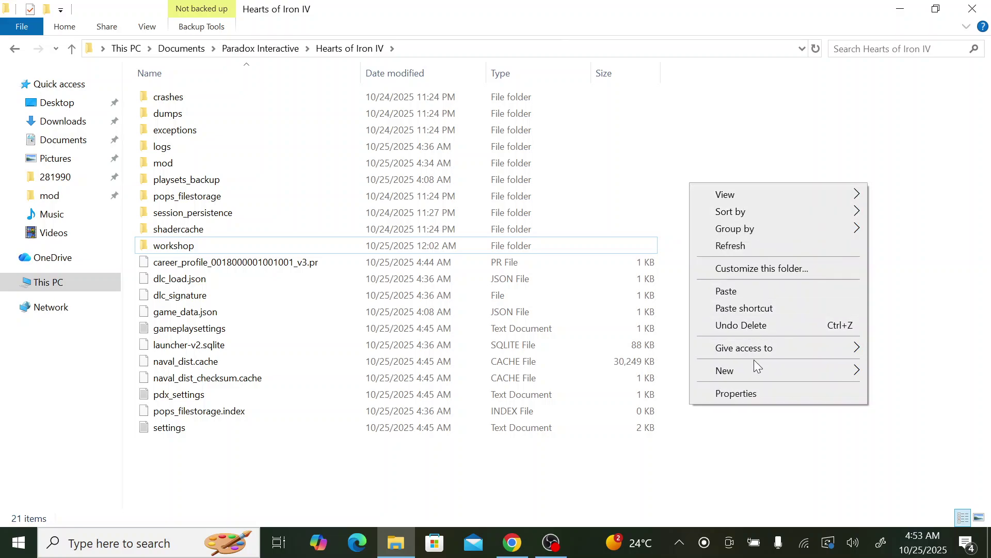
mouse_move(754, 368)
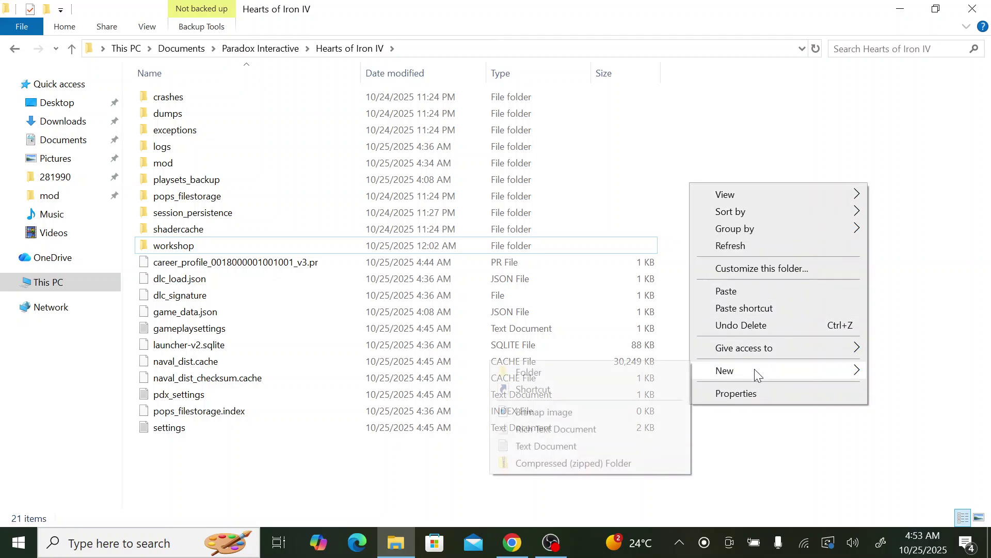
left_click(166, 165)
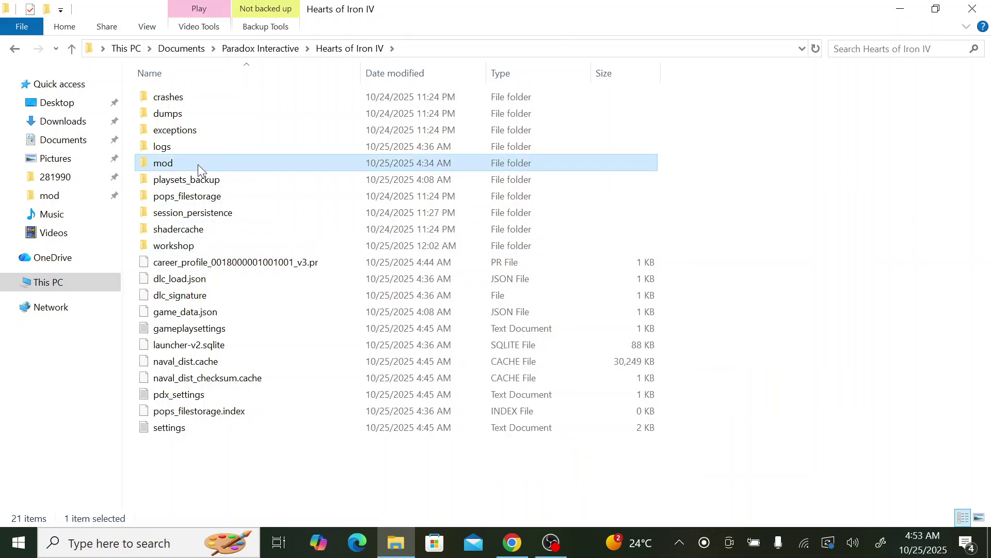
Open workshop > content > 281990 to reach the Hearts of Iron IV workshop mods
left_click(213, 246)
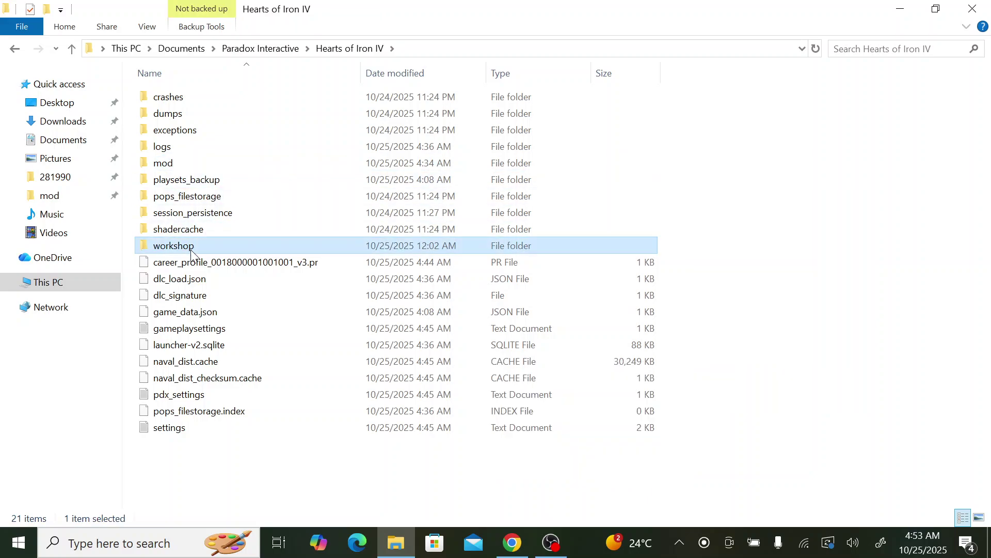
double_click(220, 250)
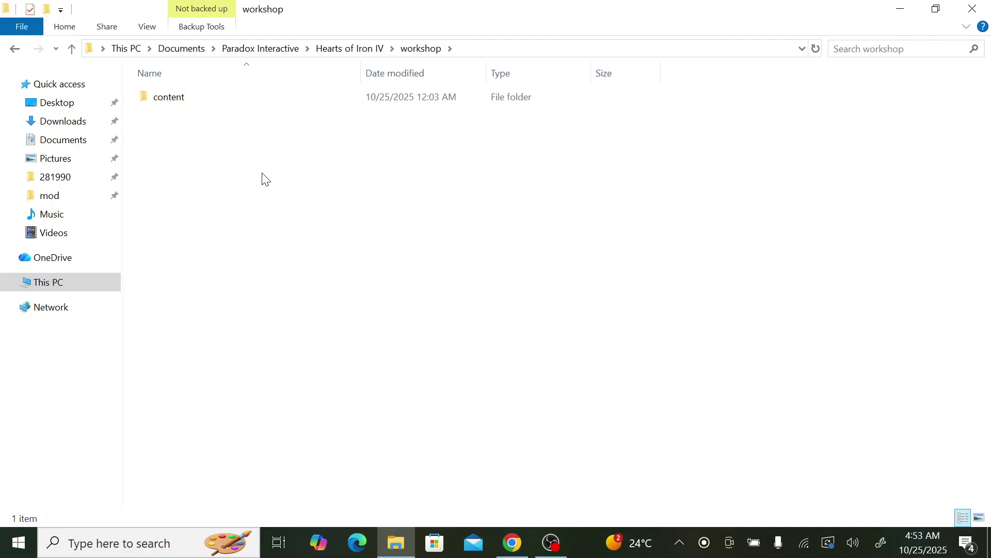
left_click(158, 102)
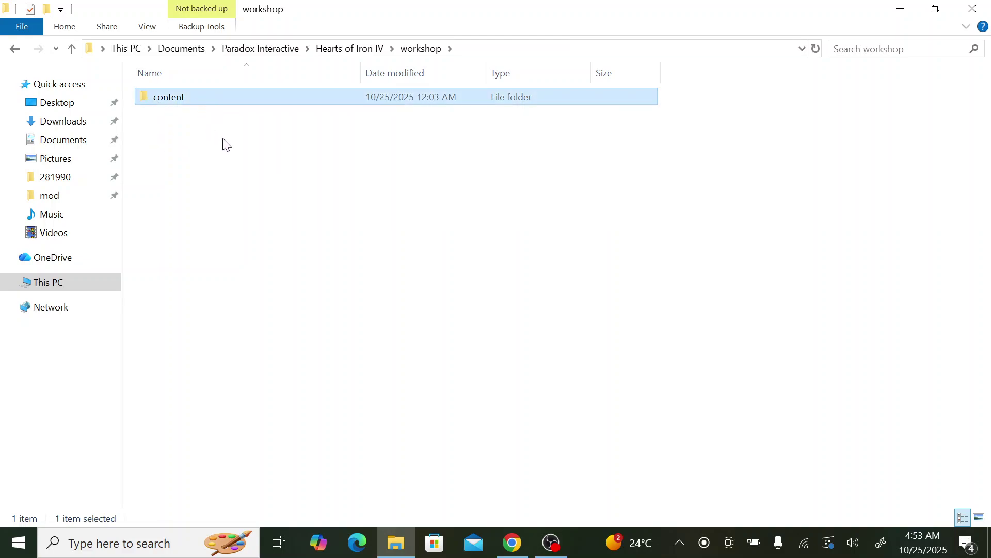
right_click(232, 152)
left_click(482, 203)
left_click(206, 98)
double_click(206, 98)
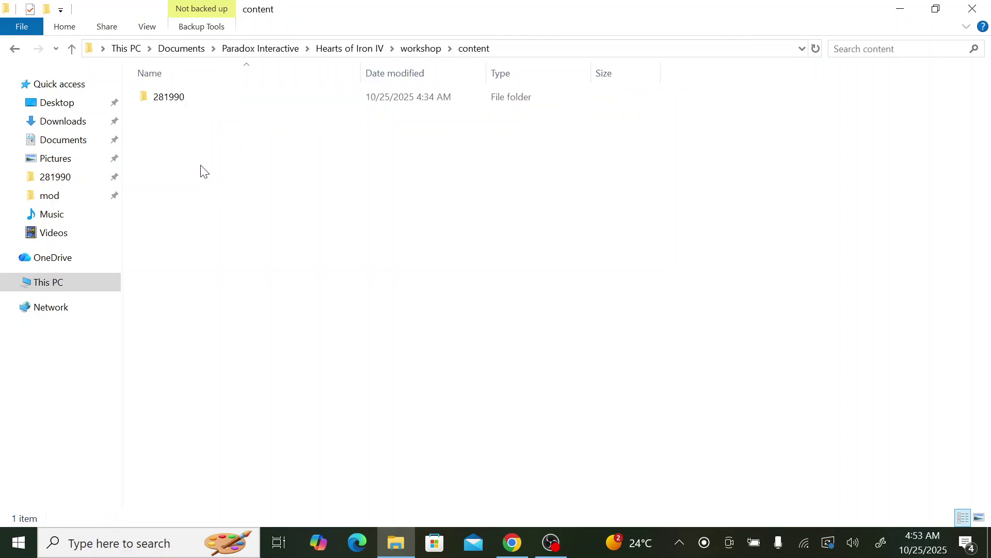
right_click(274, 182)
left_click(183, 101)
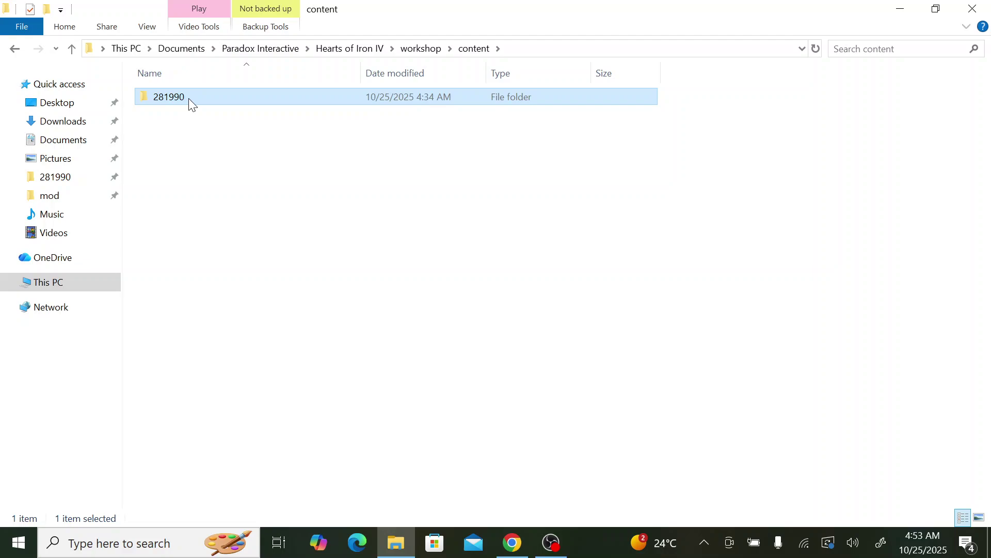
double_click(188, 98)
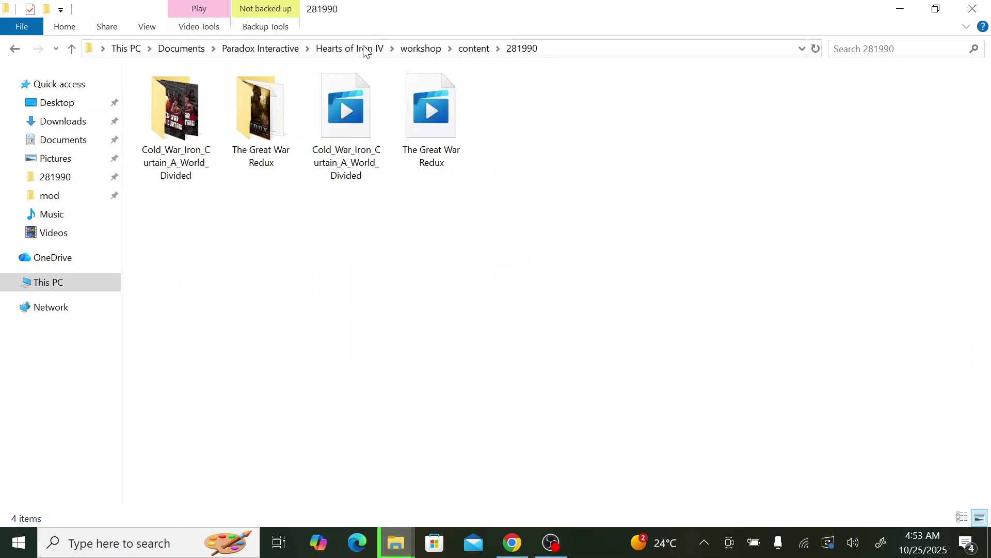
Paste the copied KaiserreduX folder and descriptor file into the Hearts of Iron IV mod folder
left_click(348, 55)
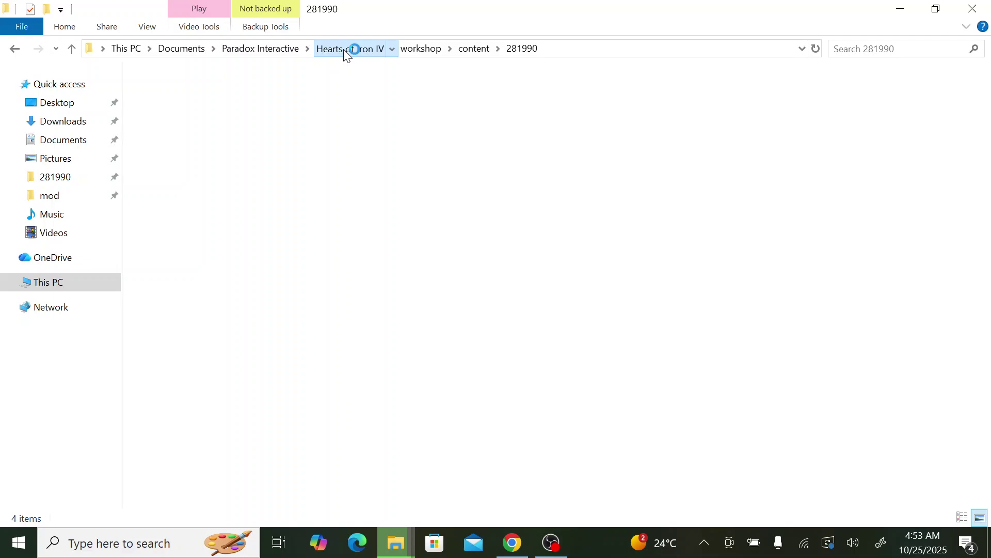
left_click(258, 161)
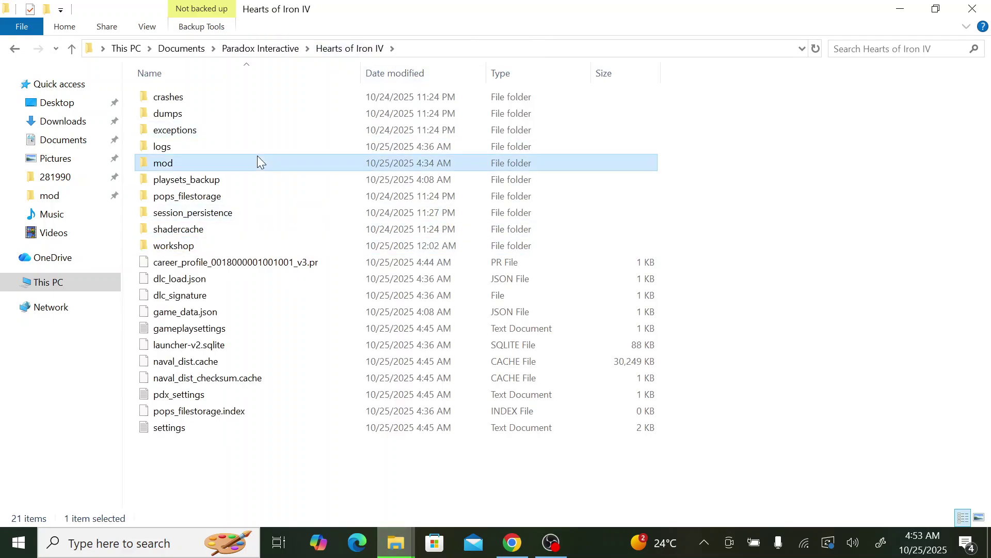
double_click(258, 158)
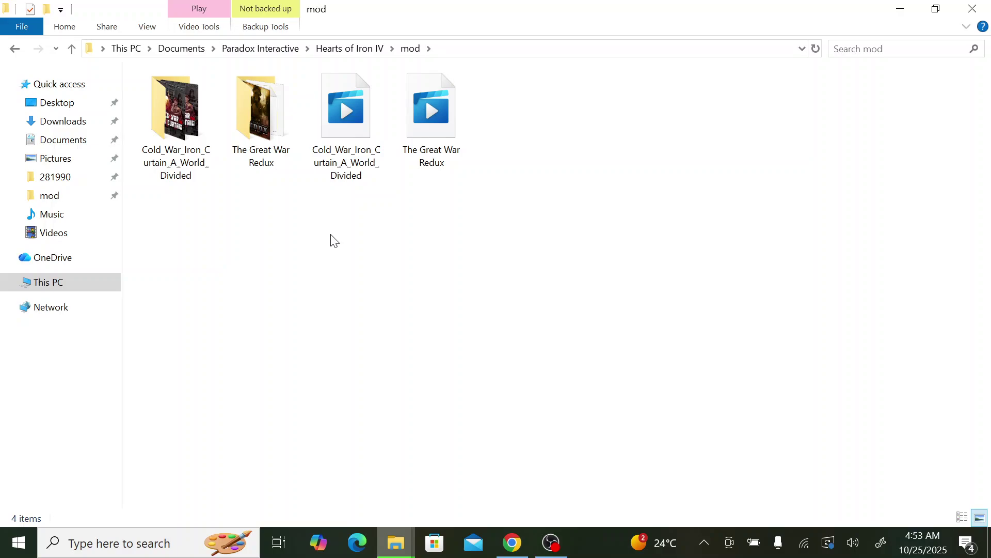
key("ctrl+v")
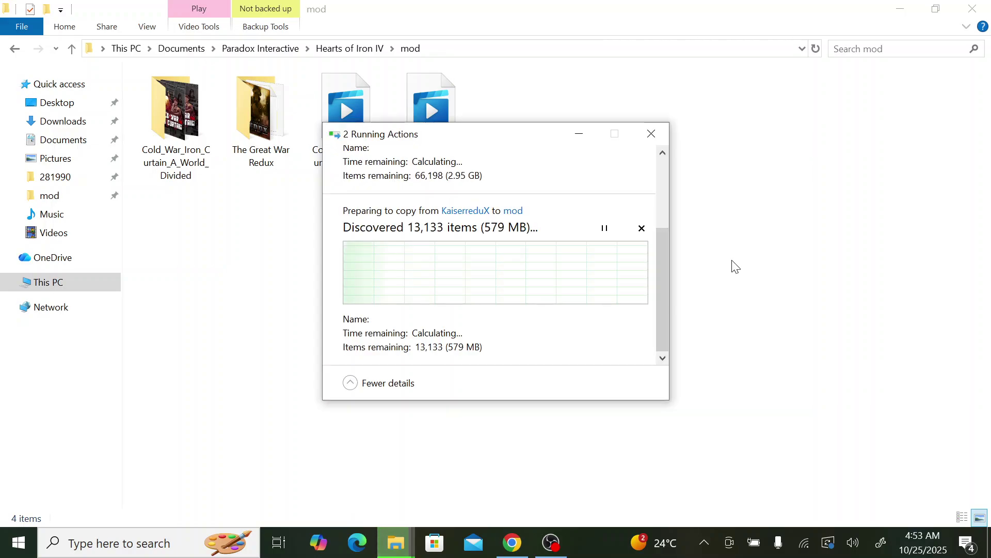
left_click(735, 266)
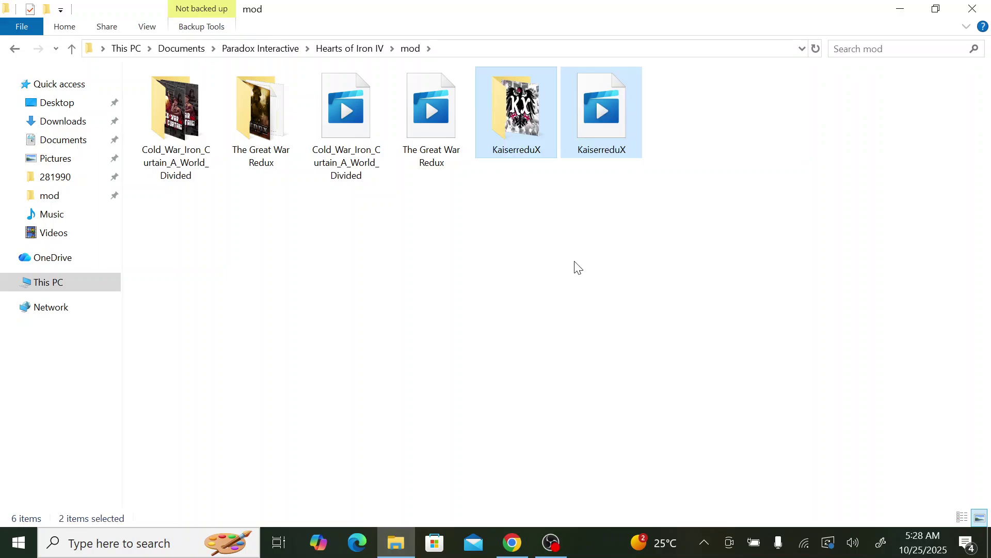
left_click(579, 267)
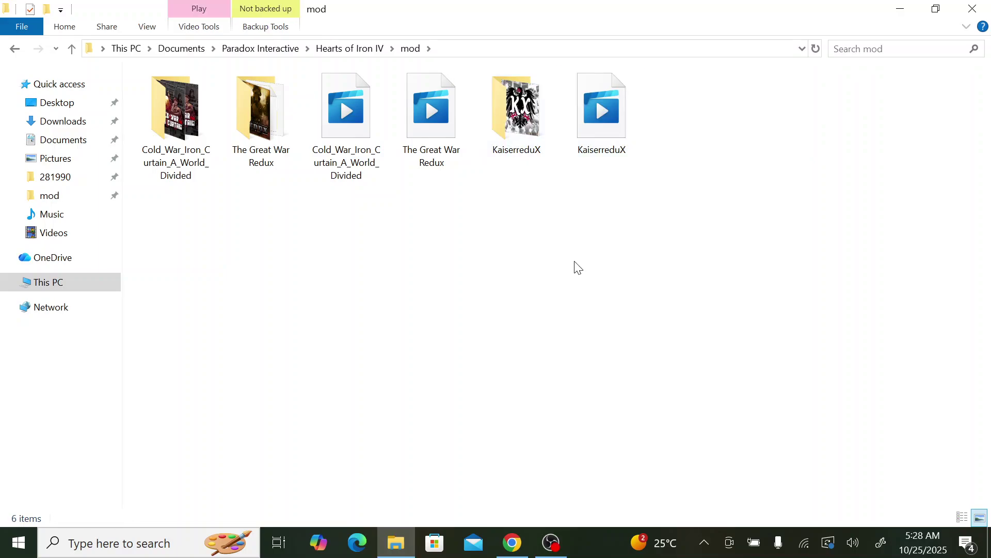
Open Downloads' nested Hearts.of.Iron.IV.v1.16.10.ALL.DLC install folder and select the dowser application
left_click(901, 8)
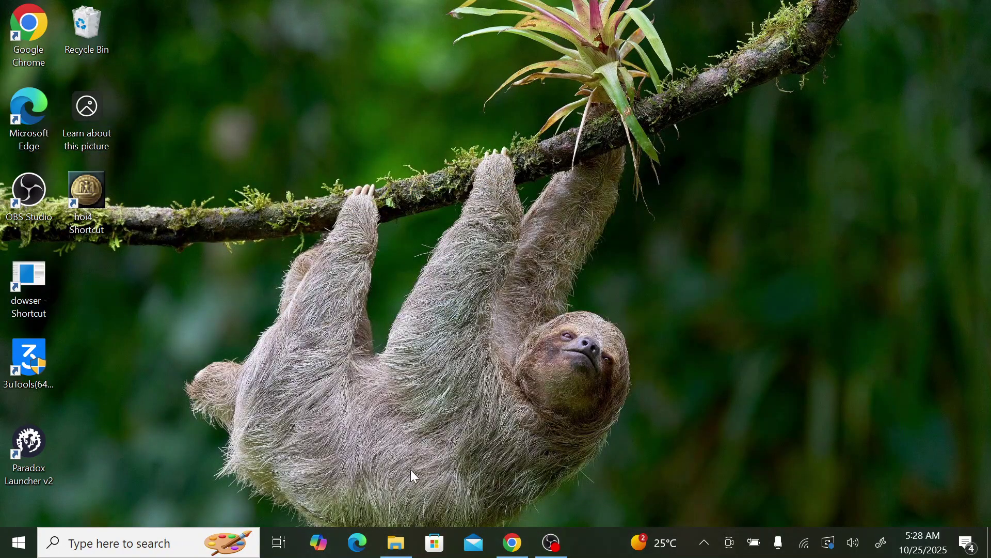
left_click(398, 547)
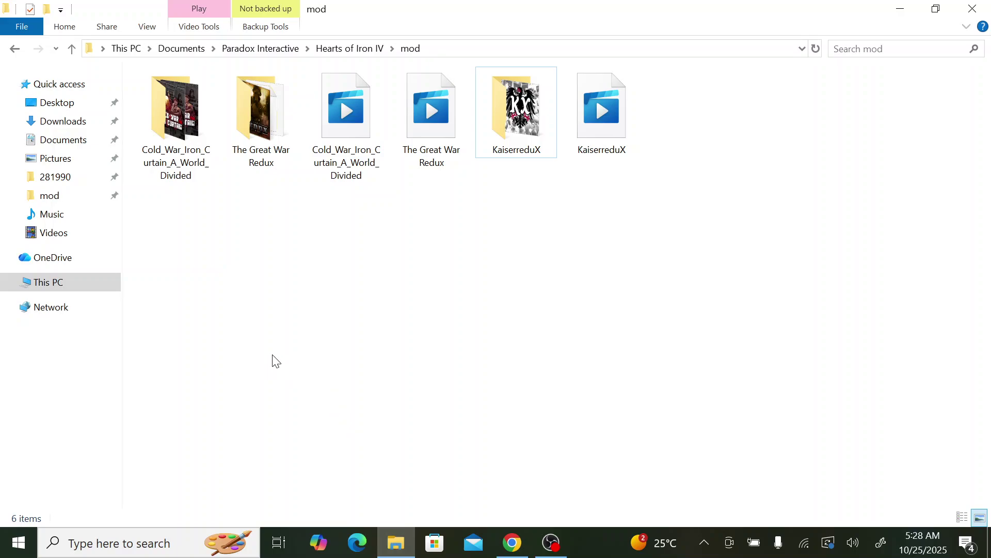
left_click(70, 130)
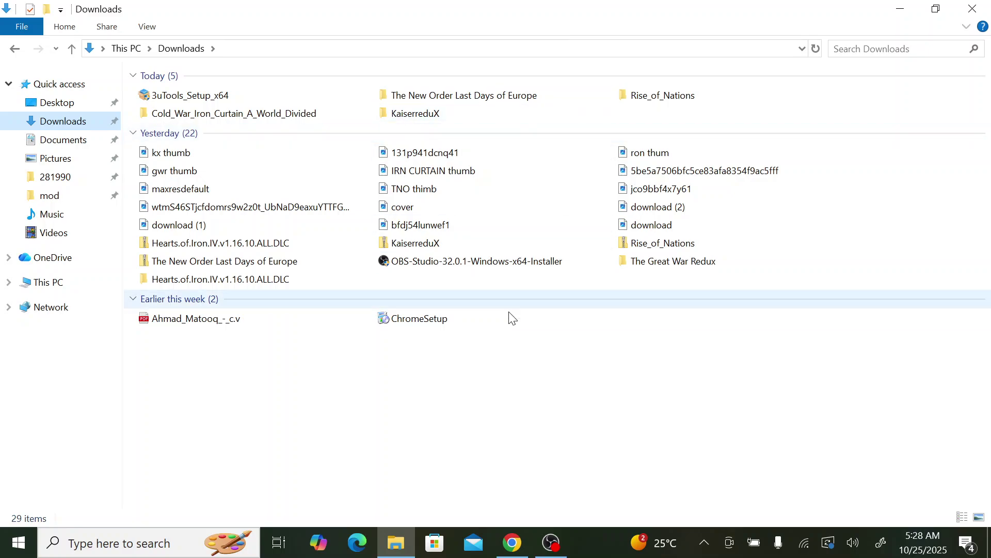
left_click(262, 284)
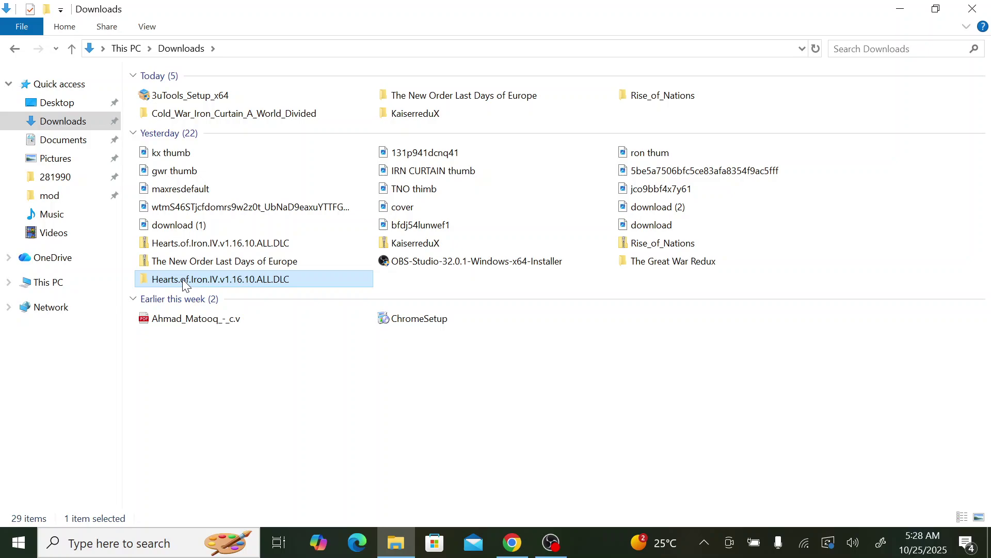
double_click(285, 285)
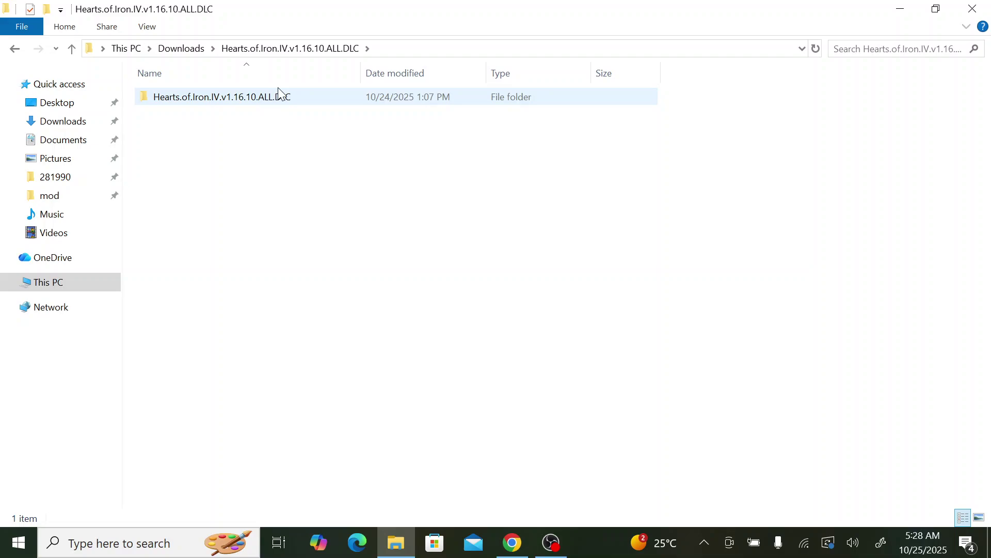
double_click(274, 98)
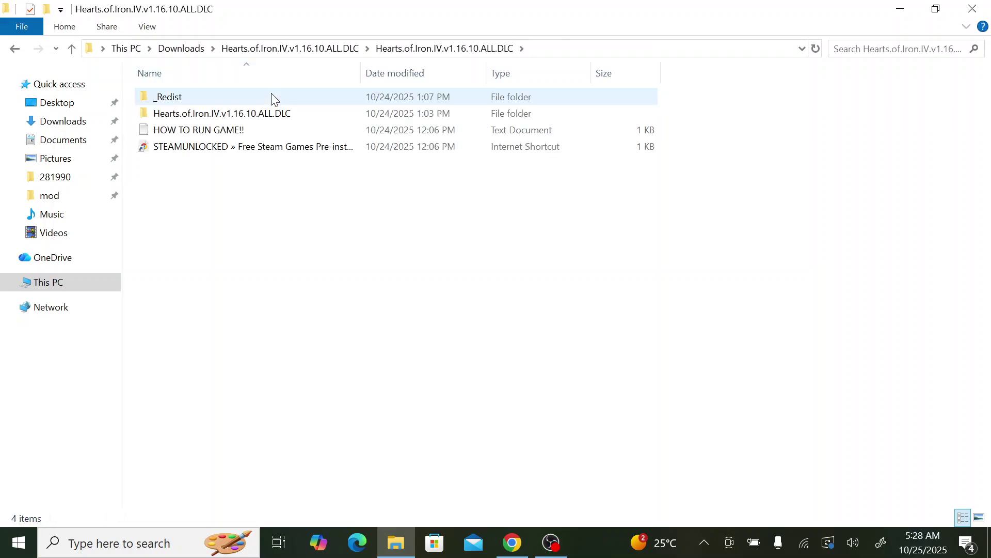
double_click(267, 117)
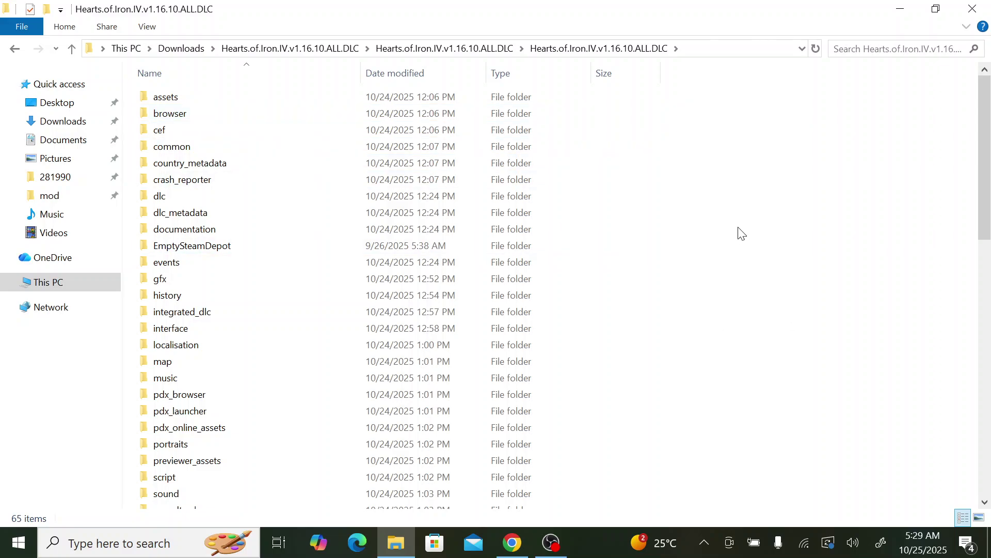
scroll(712, 228, "down", 4)
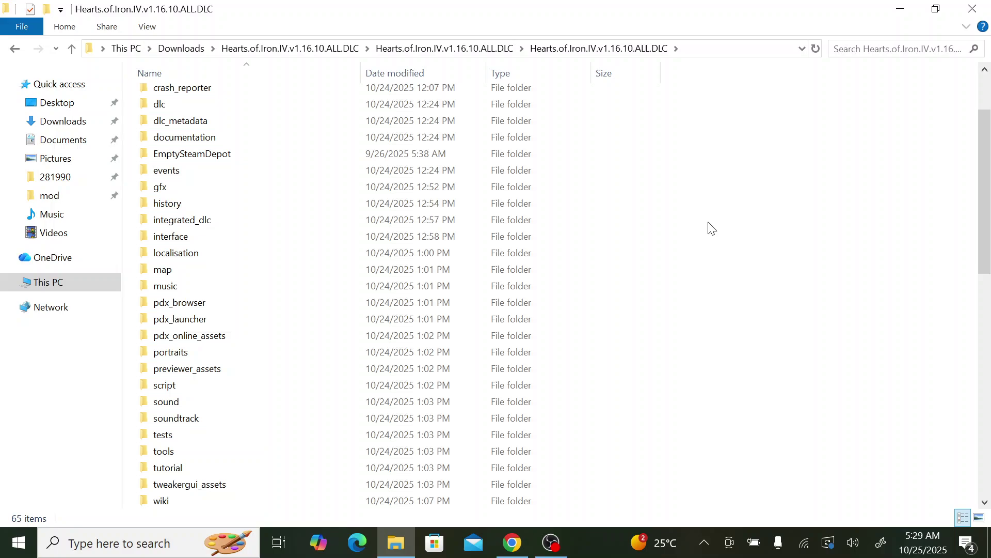
scroll(710, 227, "down", 2)
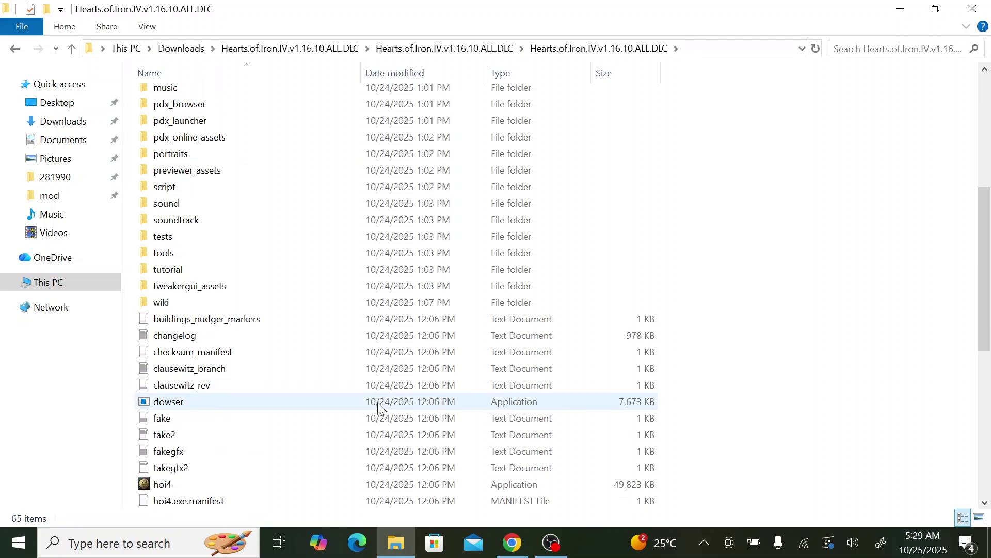
left_click(197, 401)
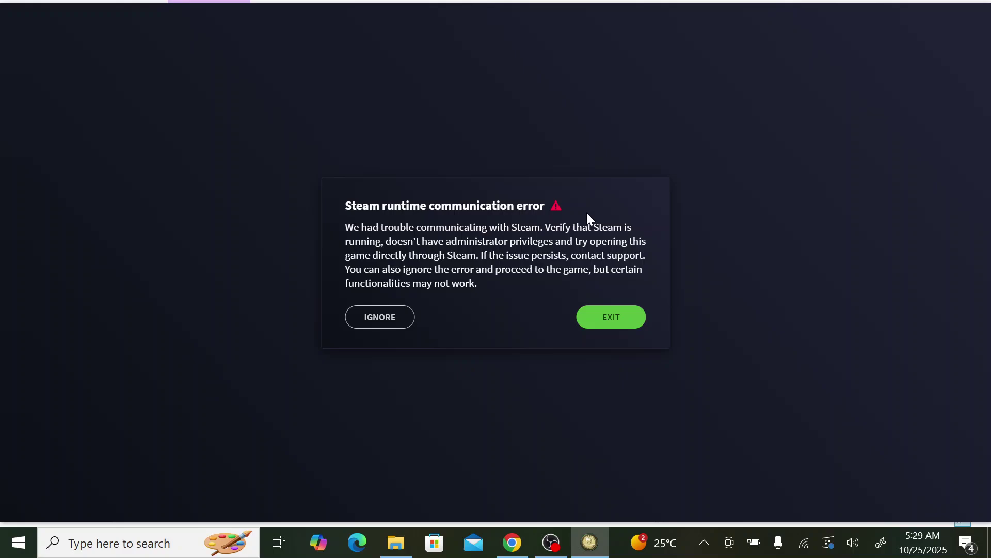
Ignore the Steam error, create a 'kaiserredux' playset, and add only the KaiserreduX mod to it
left_click(380, 317)
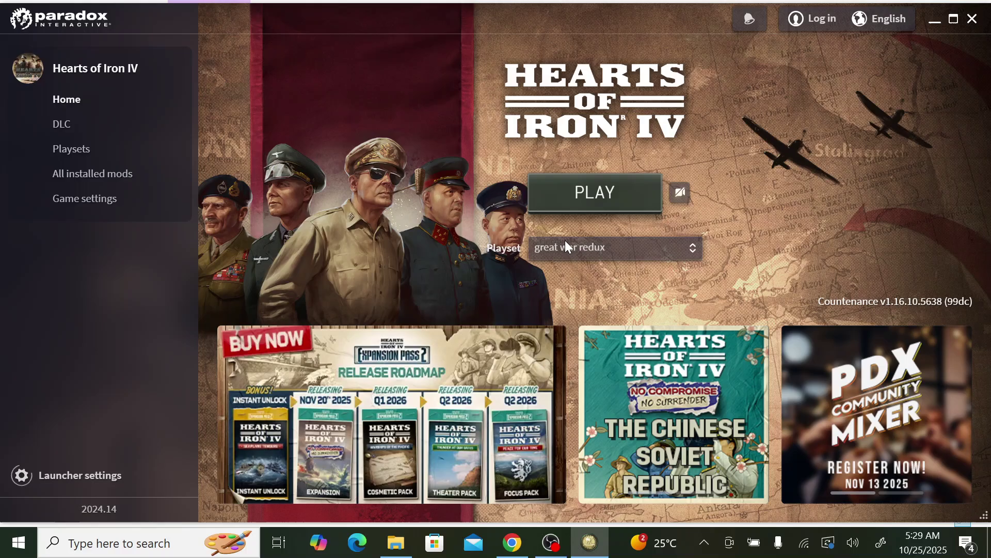
type("kaiser")
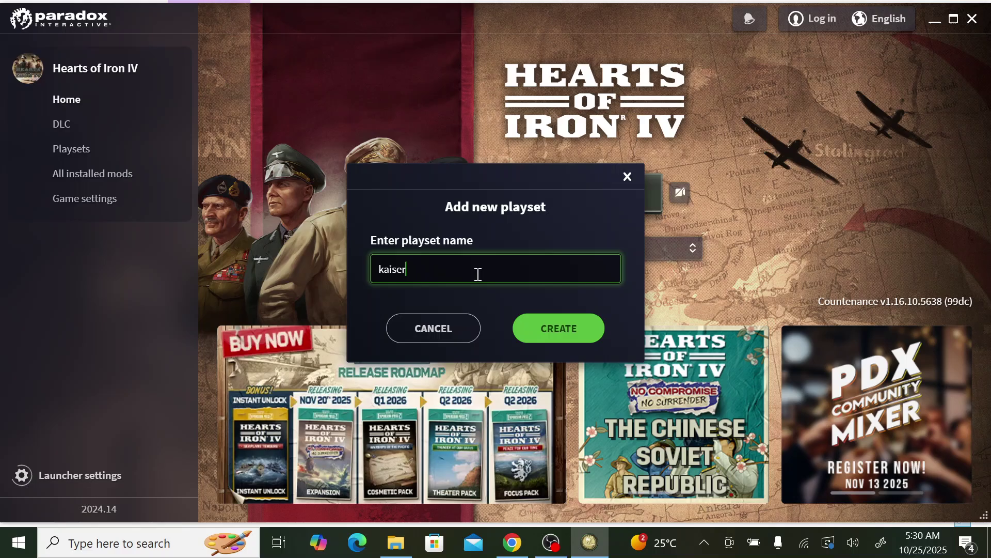
type("red")
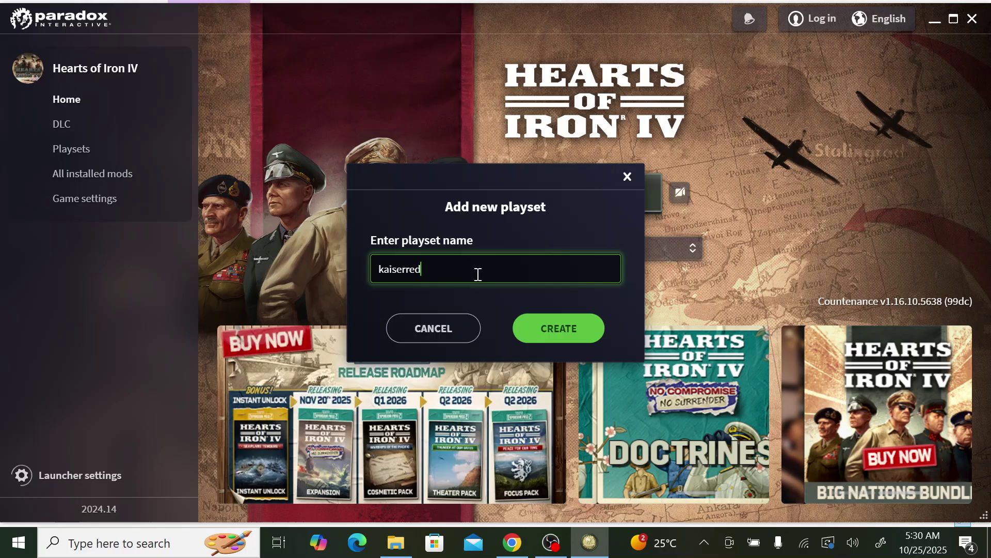
type("ux")
key("Return")
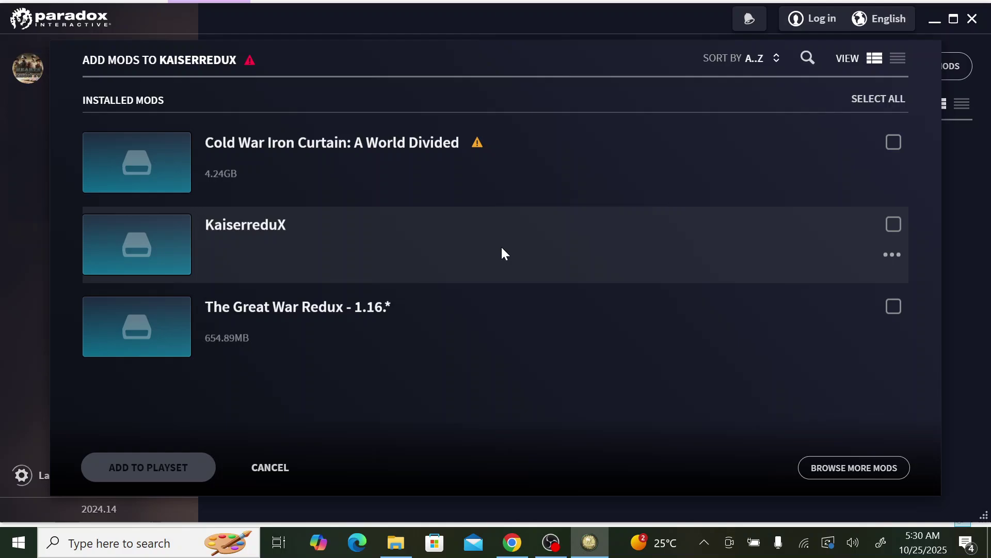
left_click(222, 221)
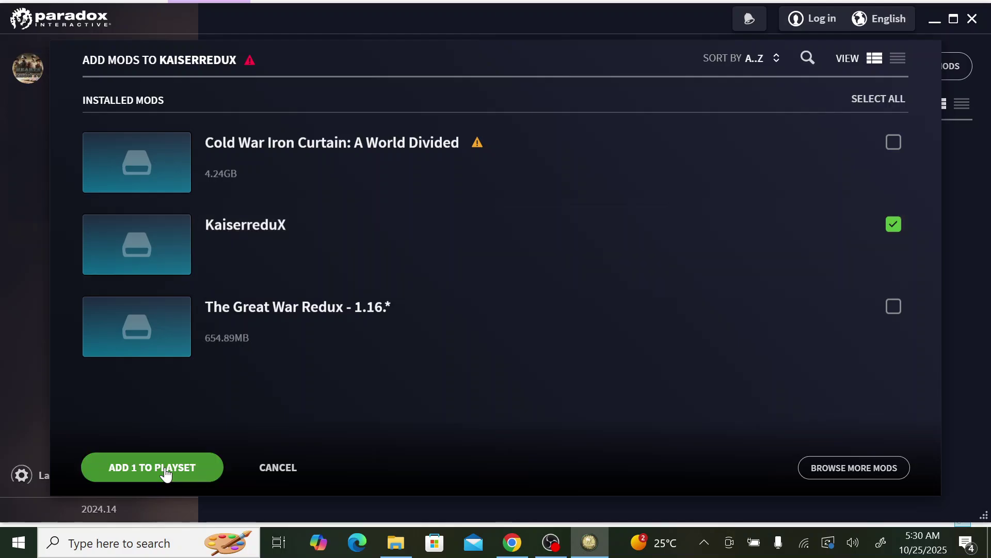
left_click(215, 467)
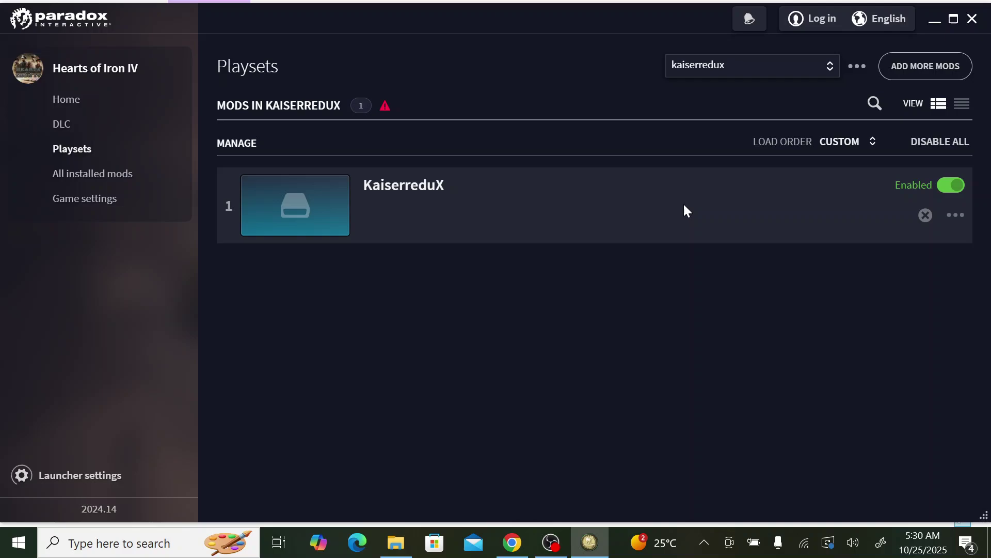
Switch over to the File Explorer window with Alt+Tab
key("alt+Tab")
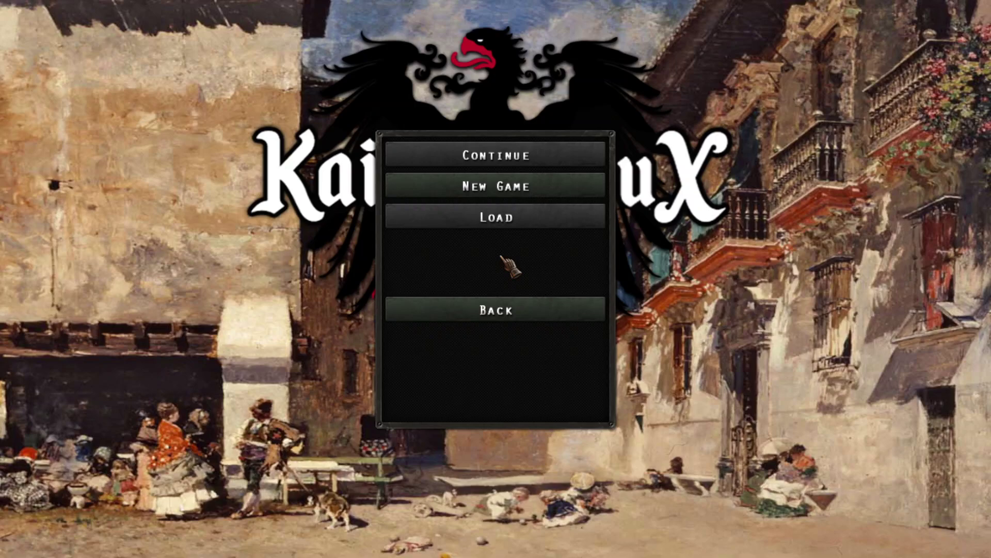
Choose New Game from the KaiserreduX main menu to reach country selection
left_click(476, 186)
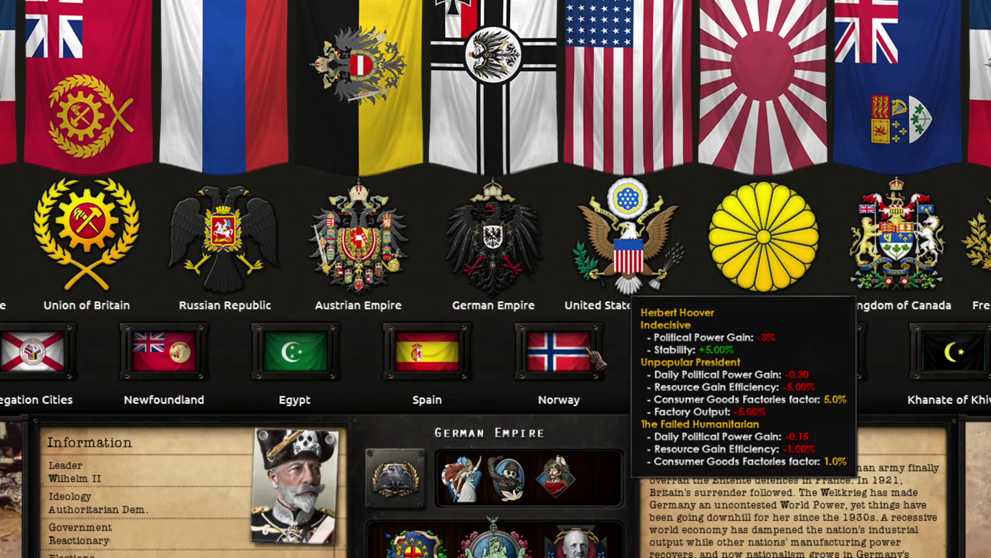
mouse_move(756, 305)
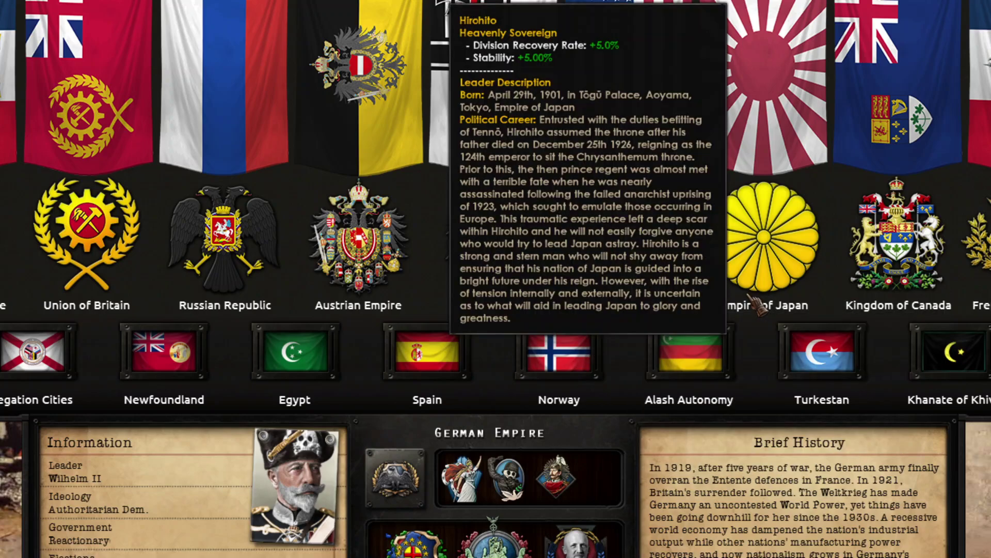